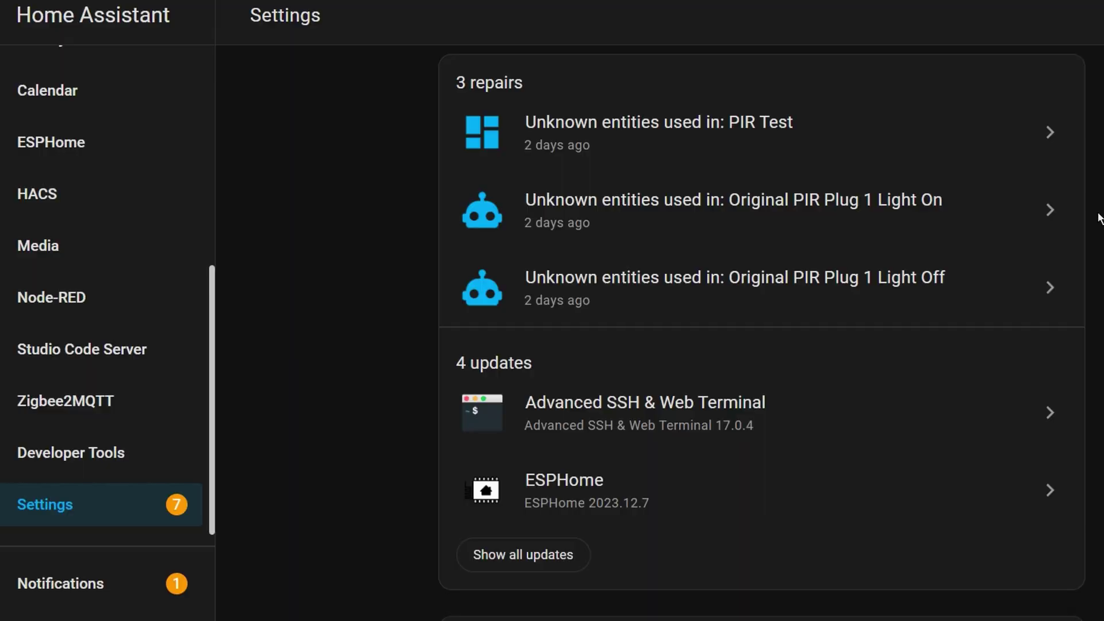
Step: Choose Create an area and enter a new area name, then call the 'Spook: Boo!' service
{"action": "left_click", "coordinate": [910, 140]}
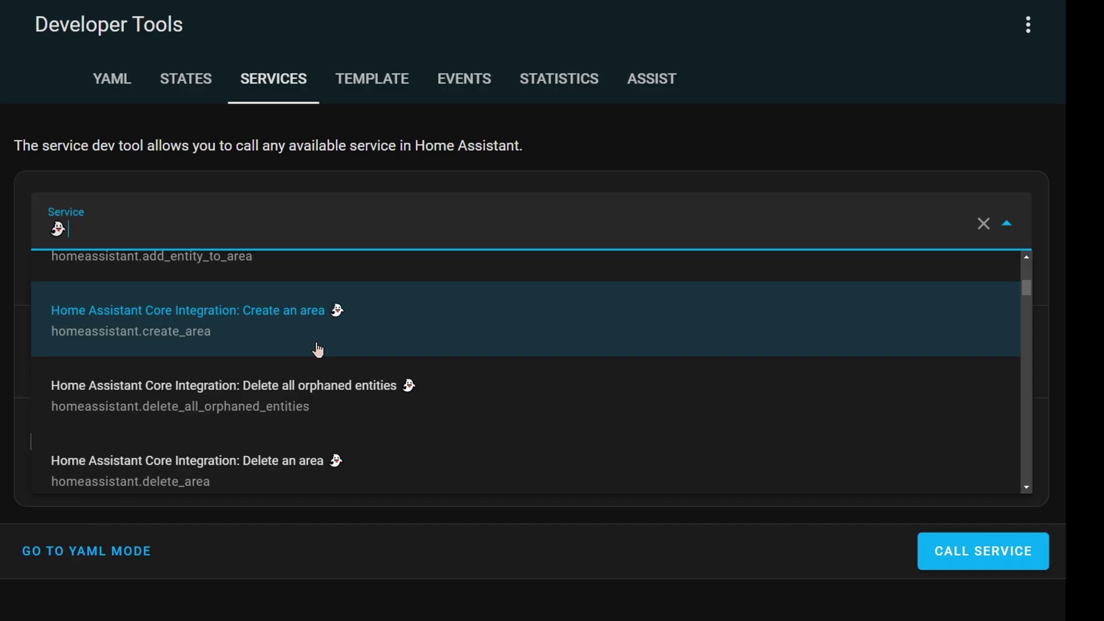
{"action": "left_click", "coordinate": [318, 349]}
{"action": "left_click", "coordinate": [585, 363]}
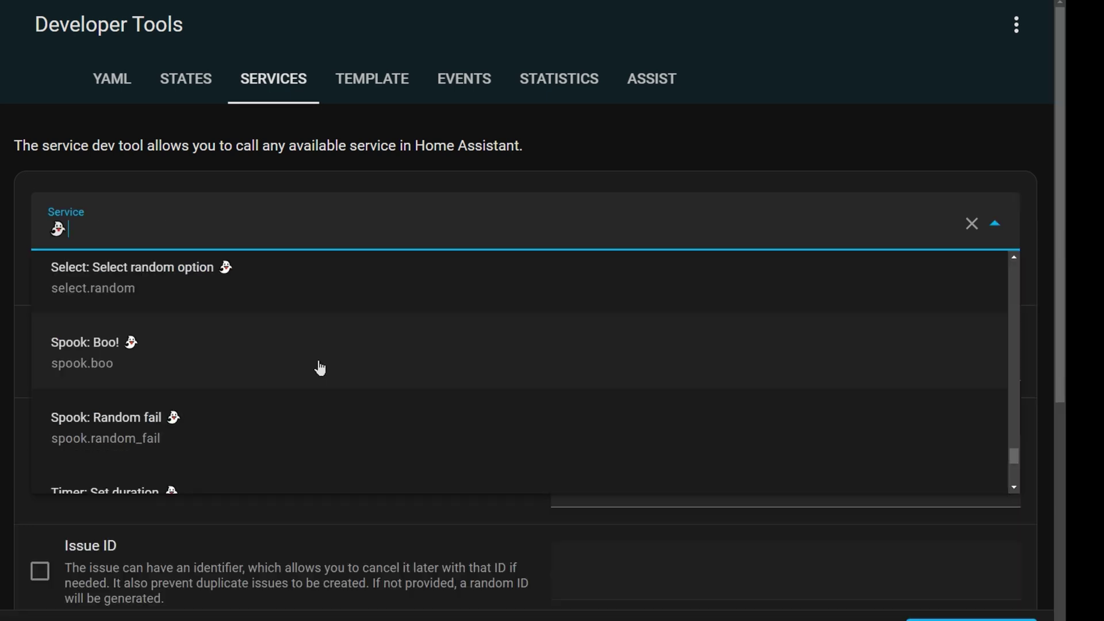
{"action": "left_click", "coordinate": [318, 367]}
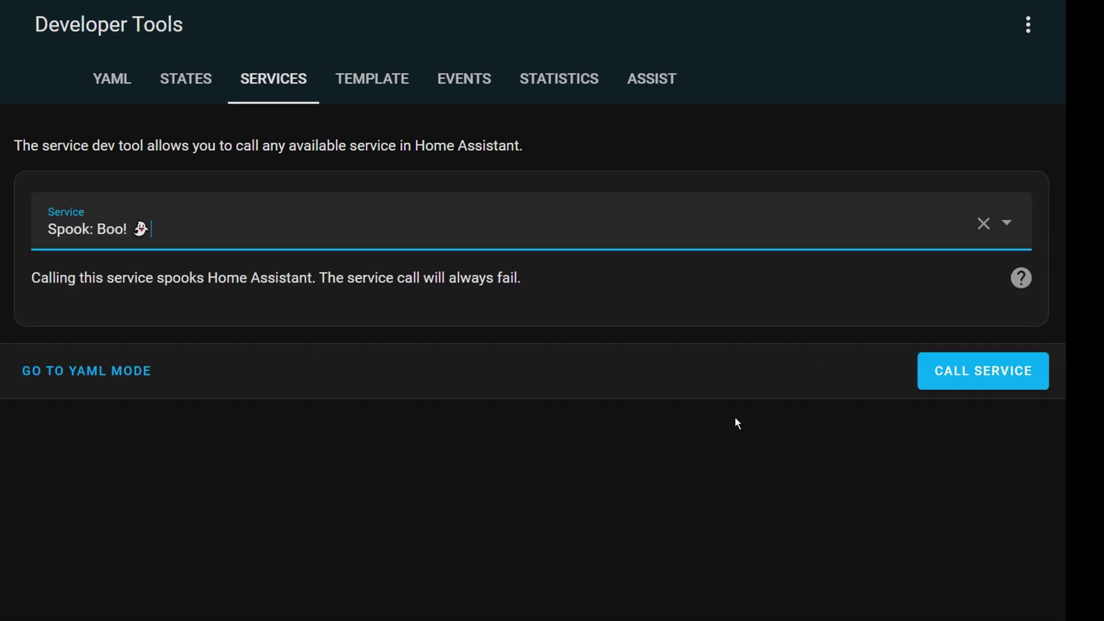
{"action": "left_click", "coordinate": [976, 371]}
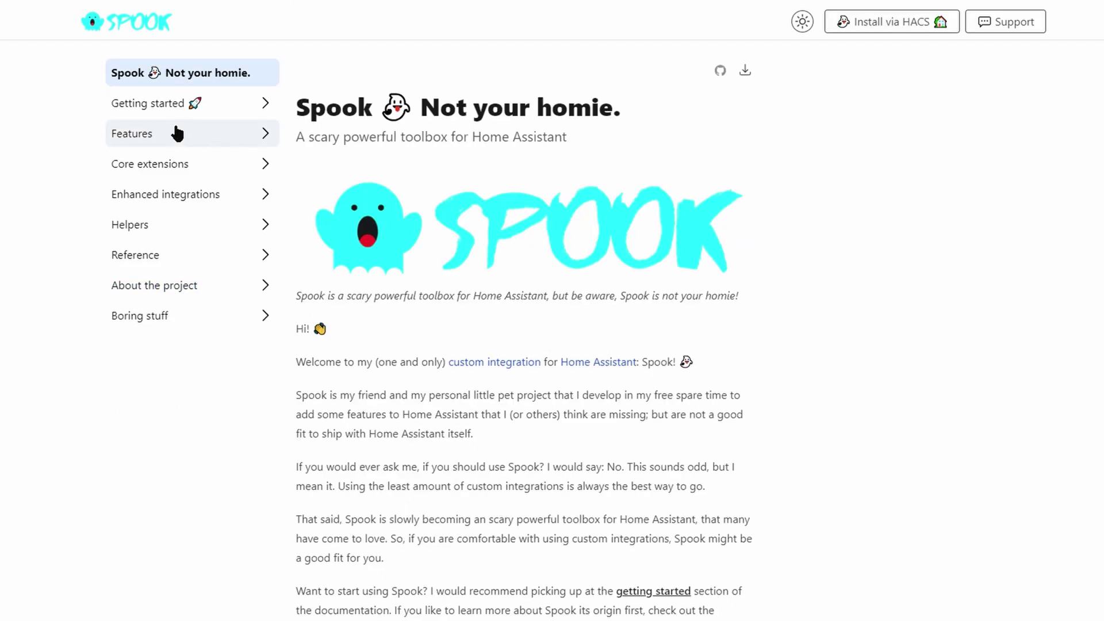
Step: Expand Features in the Spook docs and scroll through the Background & History page
{"action": "left_click", "coordinate": [141, 135]}
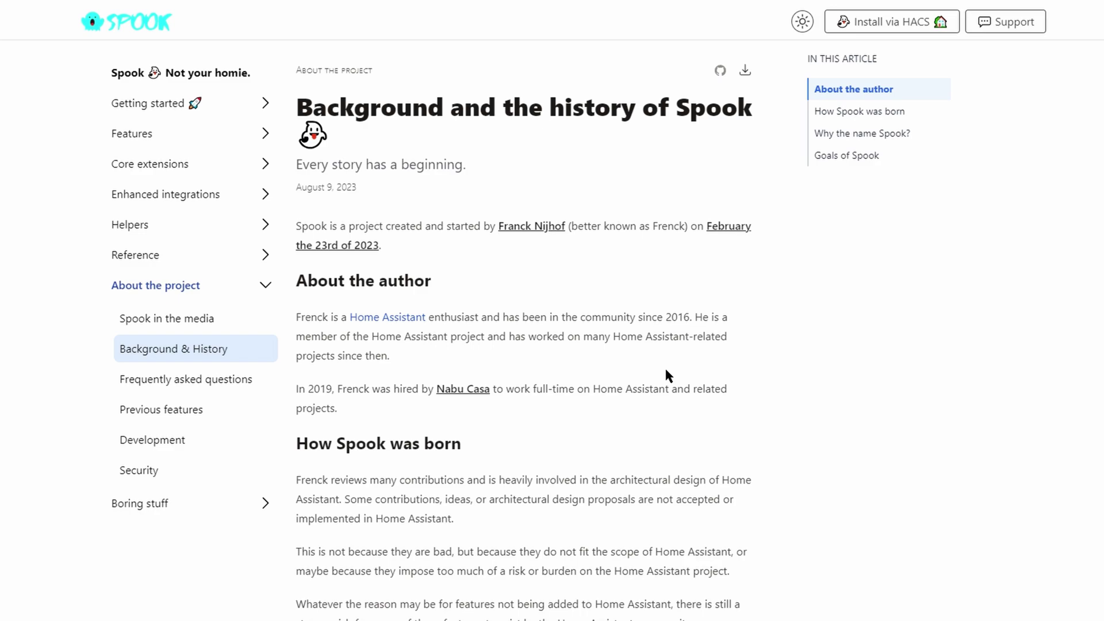
{"action": "scroll", "coordinate": [665, 374], "scroll_direction": "down", "scroll_amount": 5}
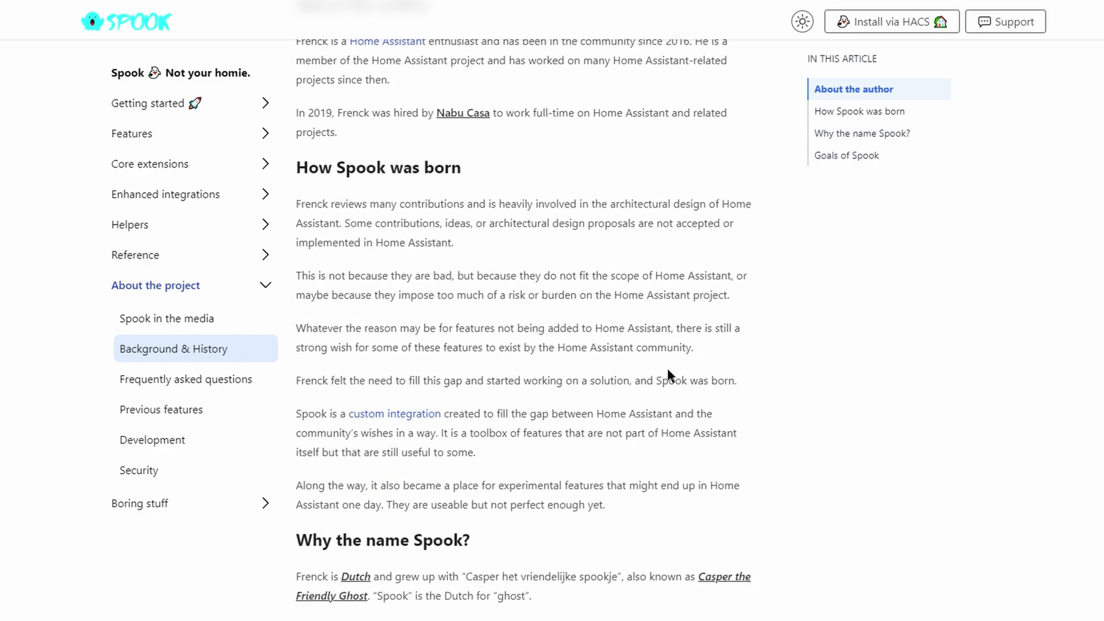
{"action": "scroll", "coordinate": [667, 371], "scroll_direction": "down", "scroll_amount": 1}
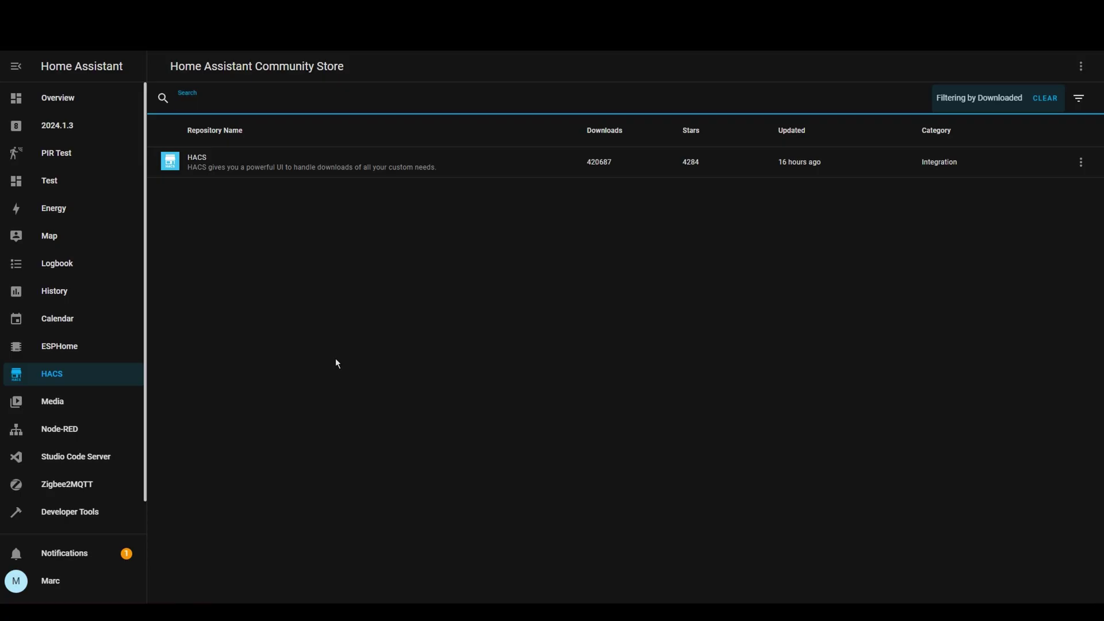
Step: Search HACS for 'spook' and download the Spook repository
{"action": "type", "text": "spook"}
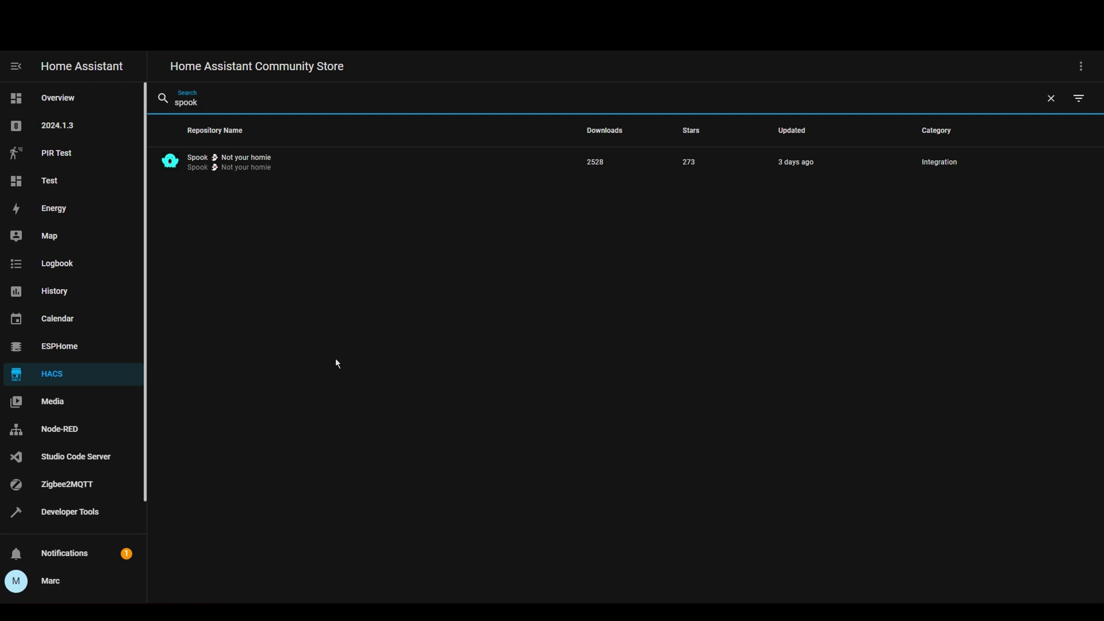
{"action": "left_click", "coordinate": [384, 164]}
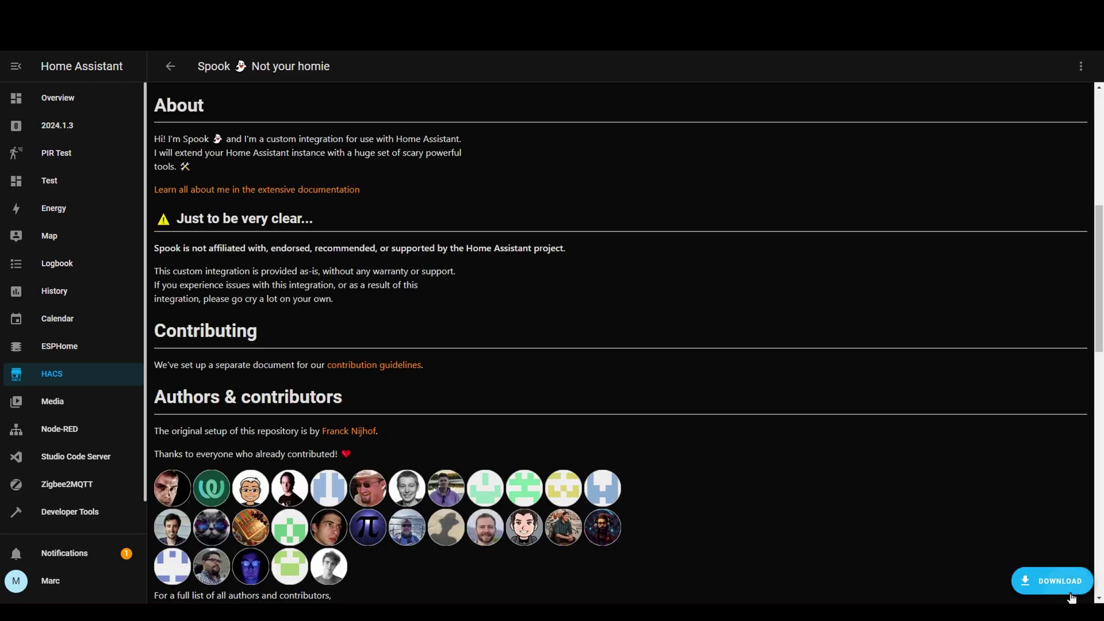
{"action": "left_click", "coordinate": [1070, 596]}
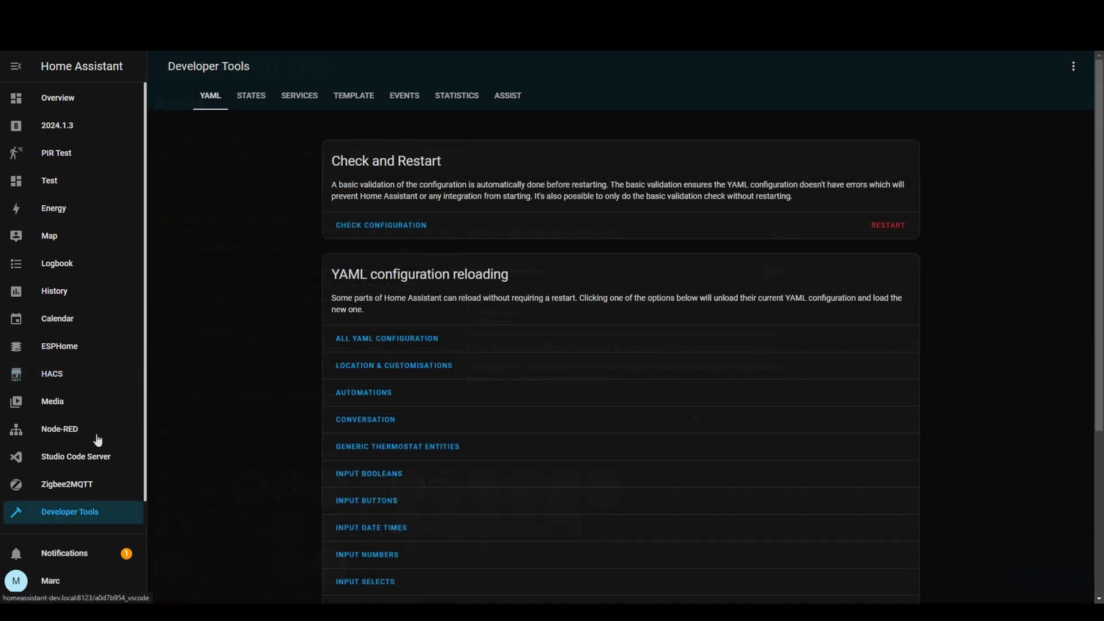
Step: Check the configuration for errors, then do a full restart of Home Assistant
{"action": "left_click", "coordinate": [364, 224]}
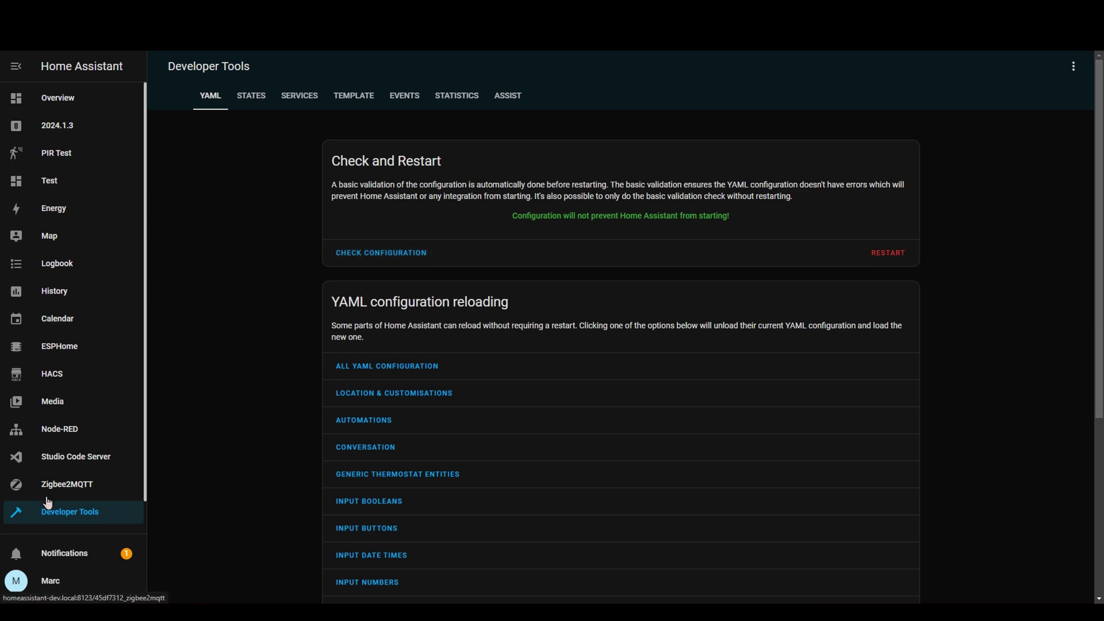
{"action": "left_click", "coordinate": [886, 255]}
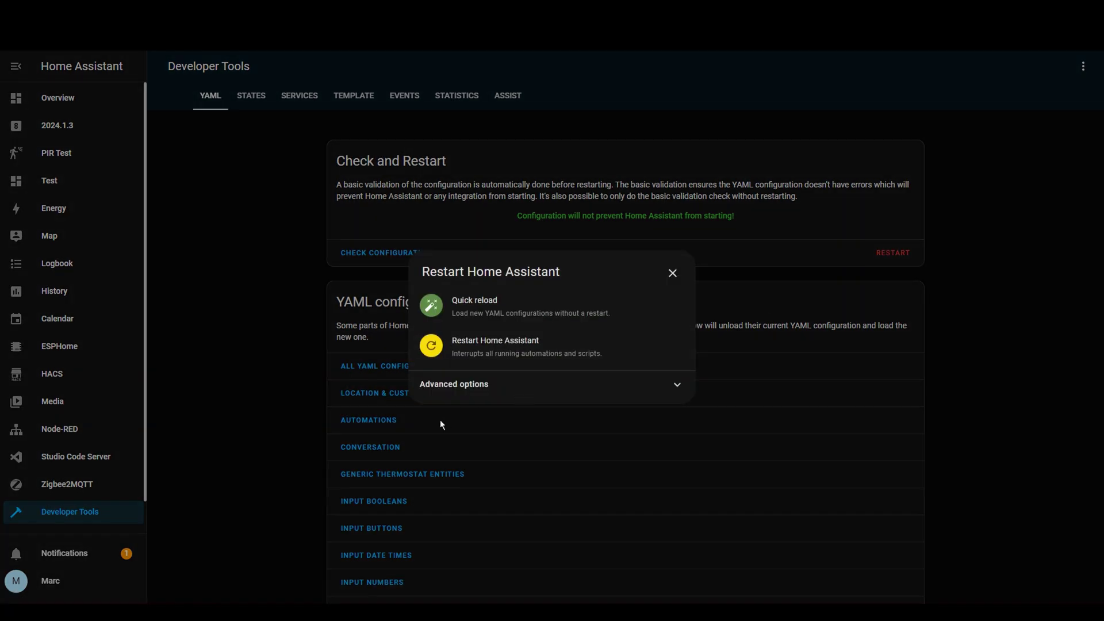
{"action": "left_click", "coordinate": [504, 347]}
{"action": "left_click", "coordinate": [632, 363]}
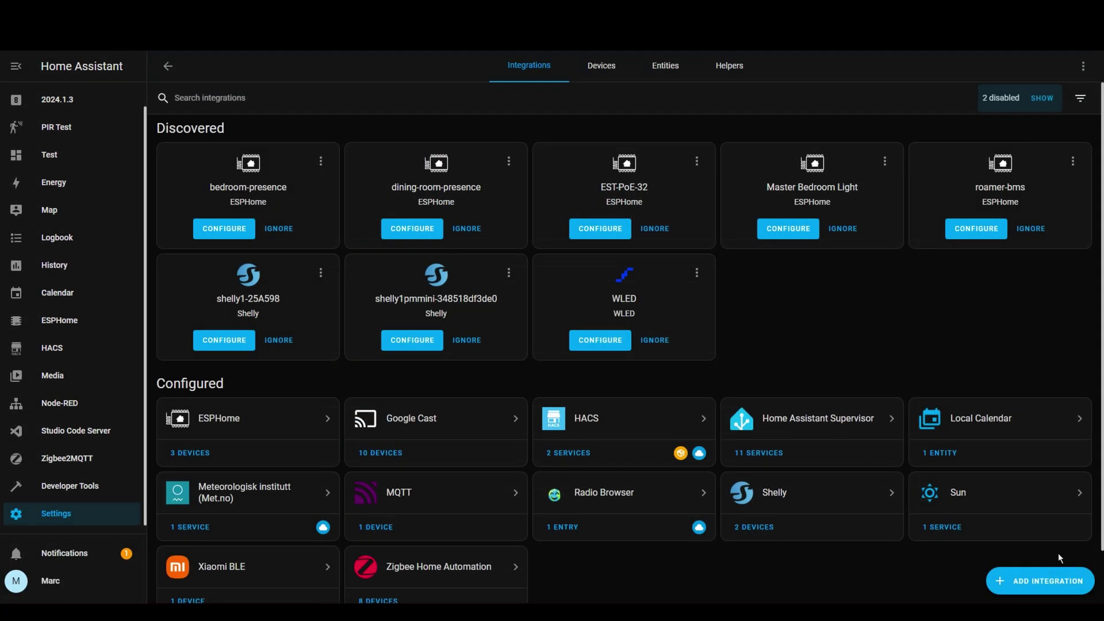
Step: Add the Spook integration, accept the readme and license warning, and restart now to finish
{"action": "left_click", "coordinate": [1039, 581]}
{"action": "type", "text": "spook"}
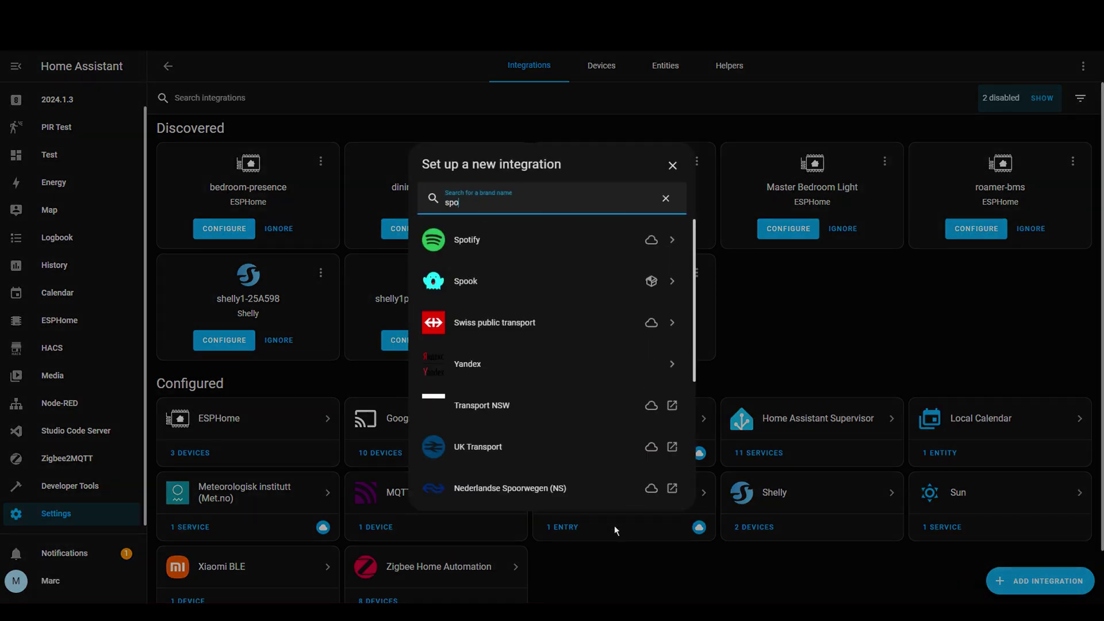
{"action": "left_click", "coordinate": [539, 250]}
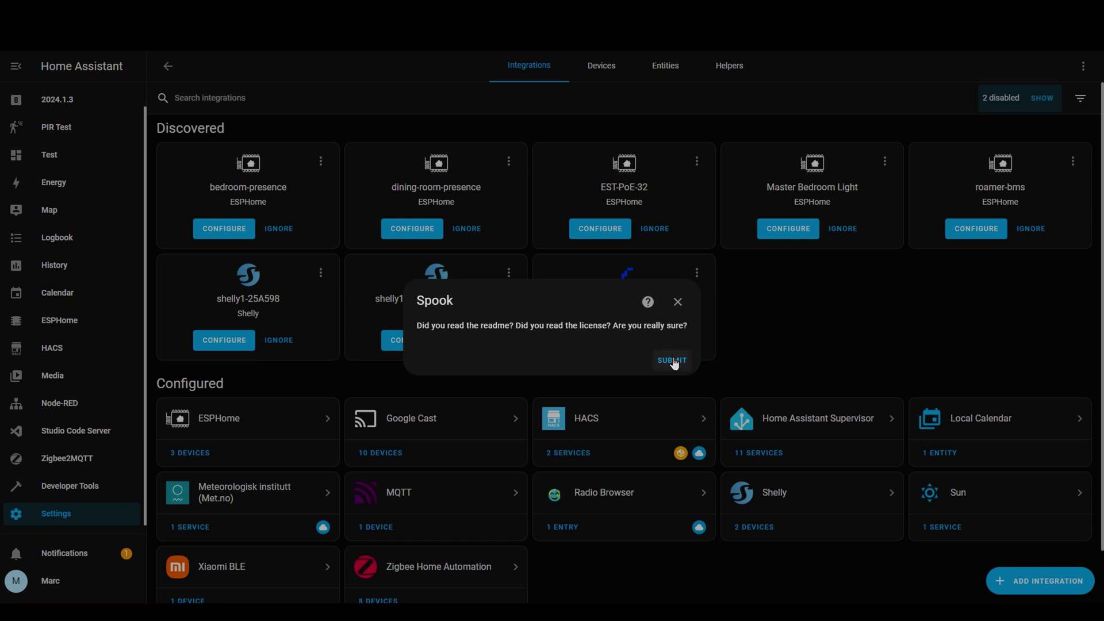
{"action": "left_click", "coordinate": [673, 360]}
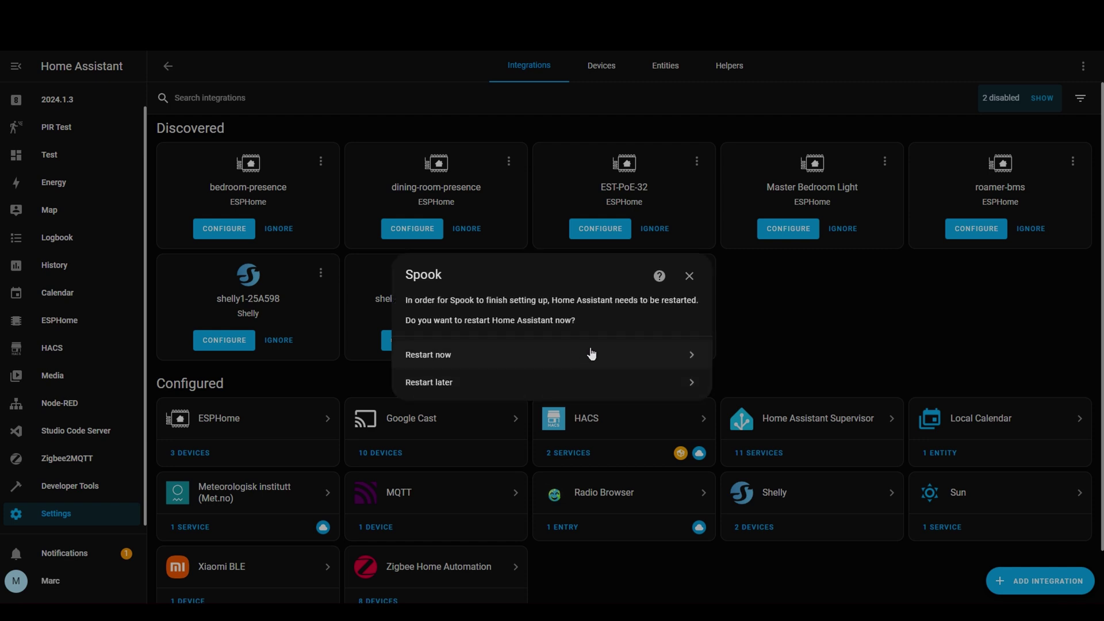
{"action": "left_click", "coordinate": [591, 353]}
{"action": "left_click", "coordinate": [639, 358]}
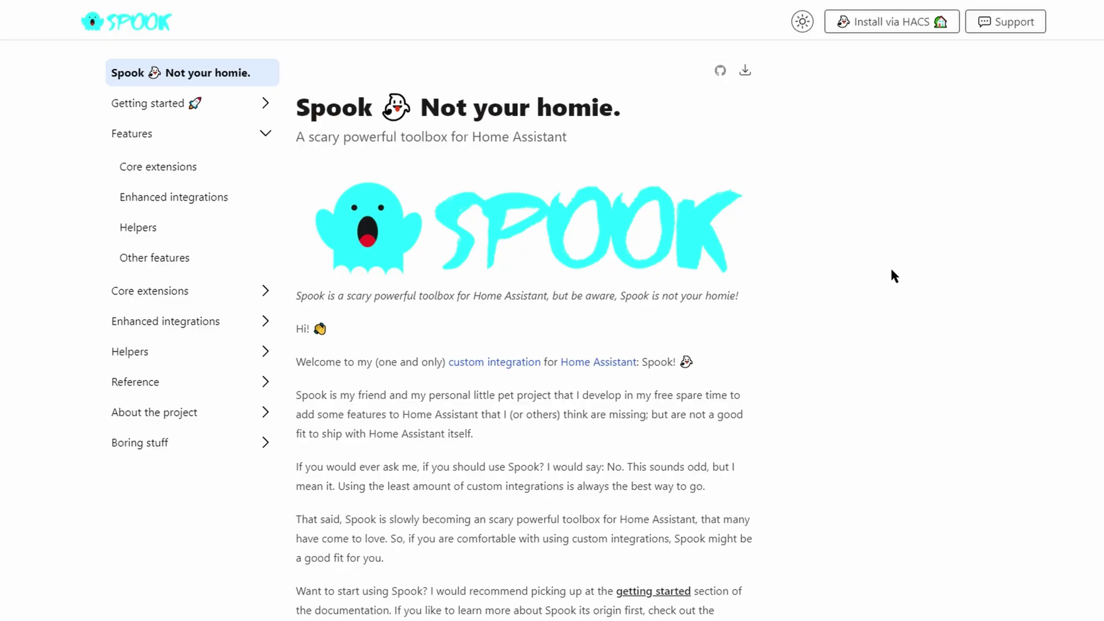
Step: Browse the Core extensions, Enhanced integrations, Helpers and Other features pages in the docs
{"action": "left_click", "coordinate": [140, 165]}
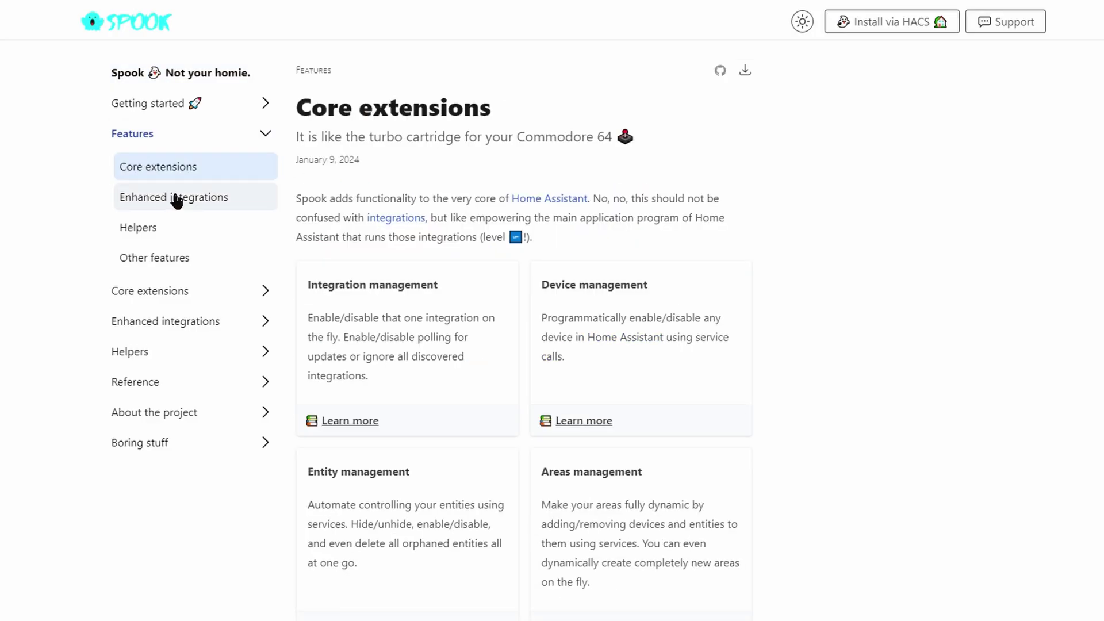
{"action": "left_click", "coordinate": [148, 202]}
{"action": "scroll", "coordinate": [942, 218], "scroll_direction": "down", "scroll_amount": 1}
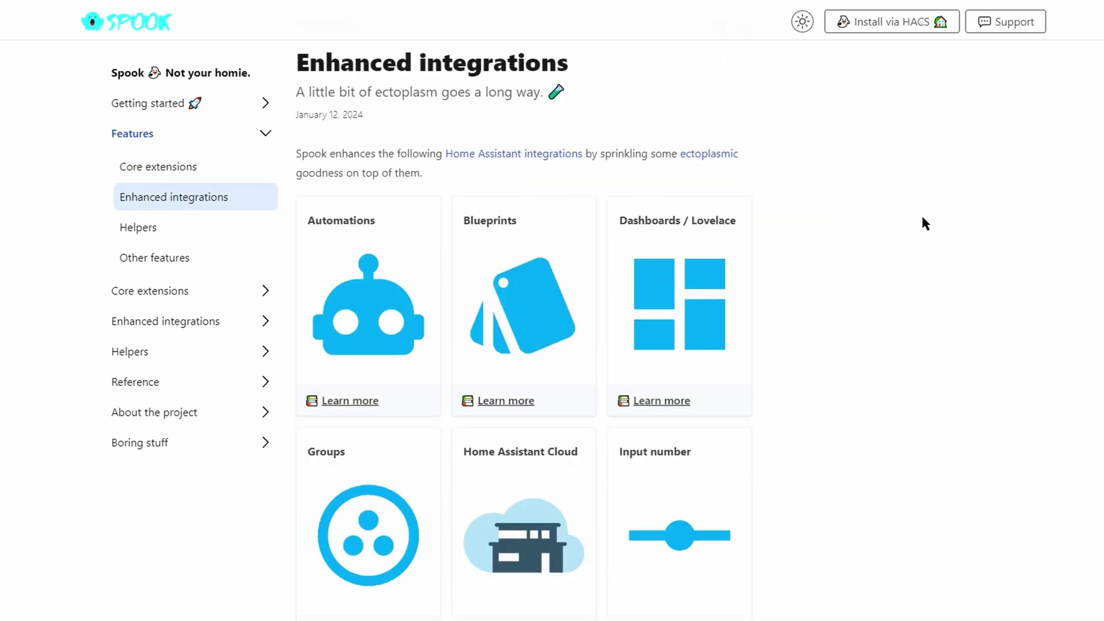
{"action": "key", "text": "n"}
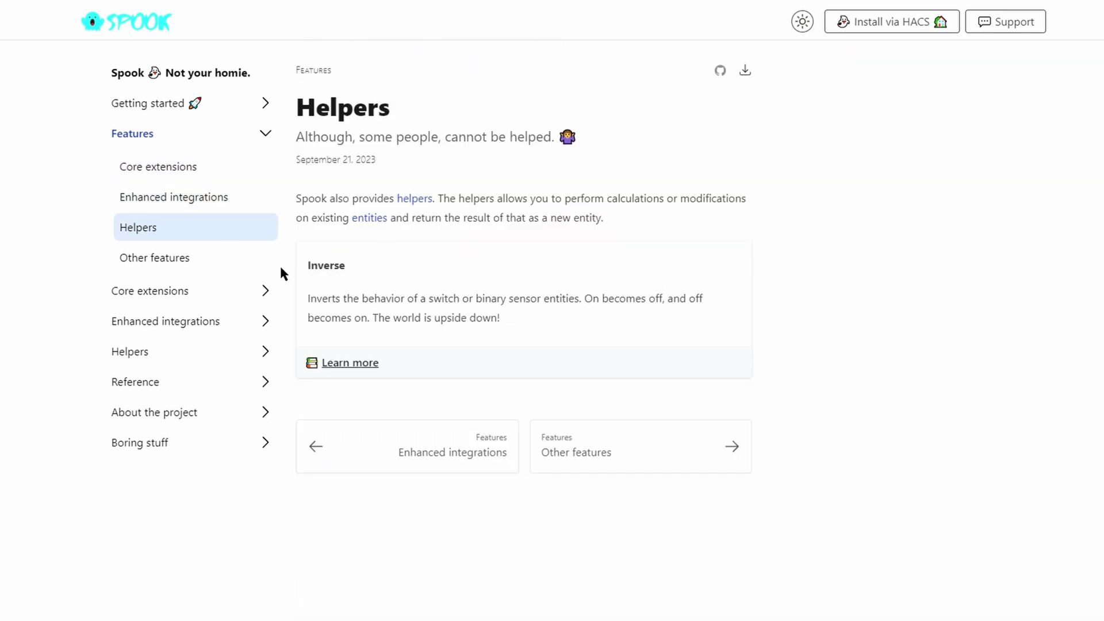
{"action": "left_click", "coordinate": [153, 260]}
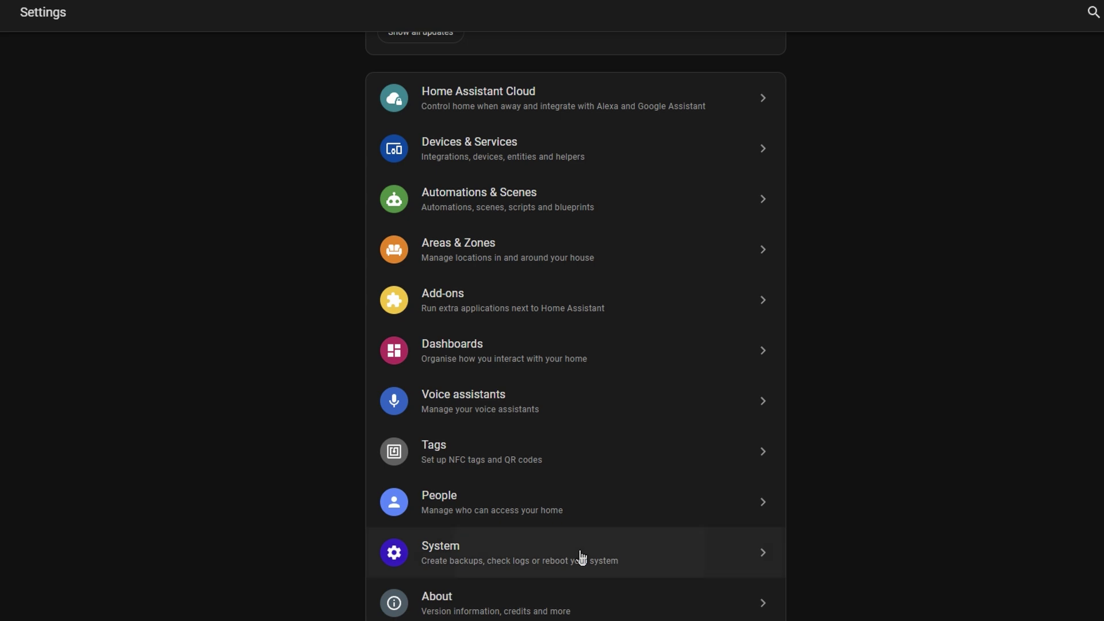
Step: Read and close the PIR Test, Light On and Light Off repairs, then list Spook's devices
{"action": "left_click", "coordinate": [582, 557]}
{"action": "left_click", "coordinate": [512, 185]}
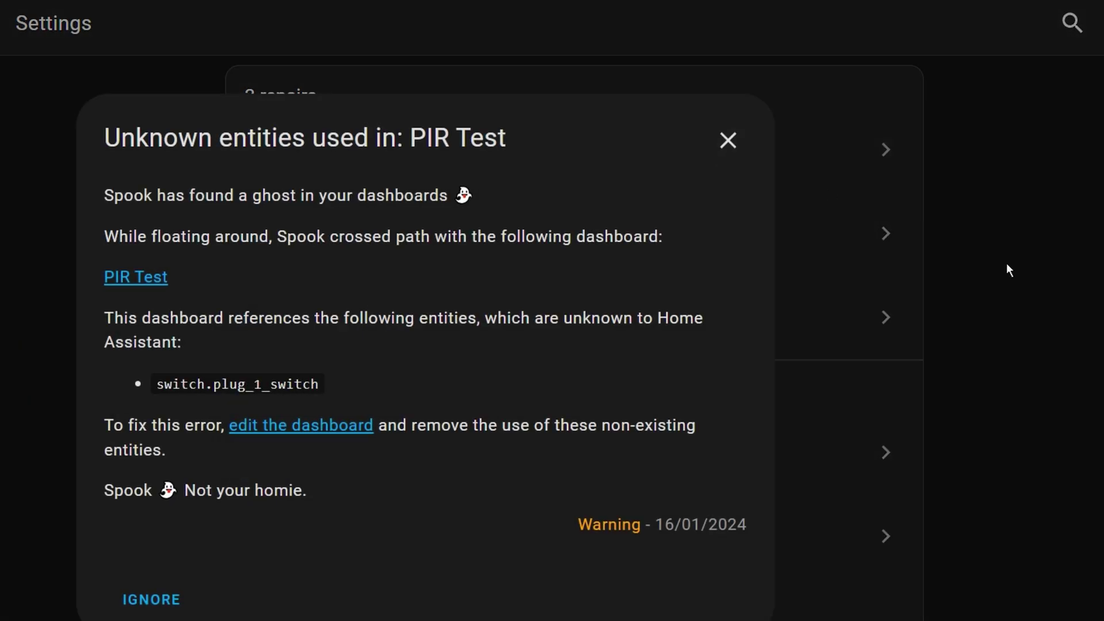
{"action": "left_click", "coordinate": [727, 148]}
{"action": "left_click", "coordinate": [860, 233]}
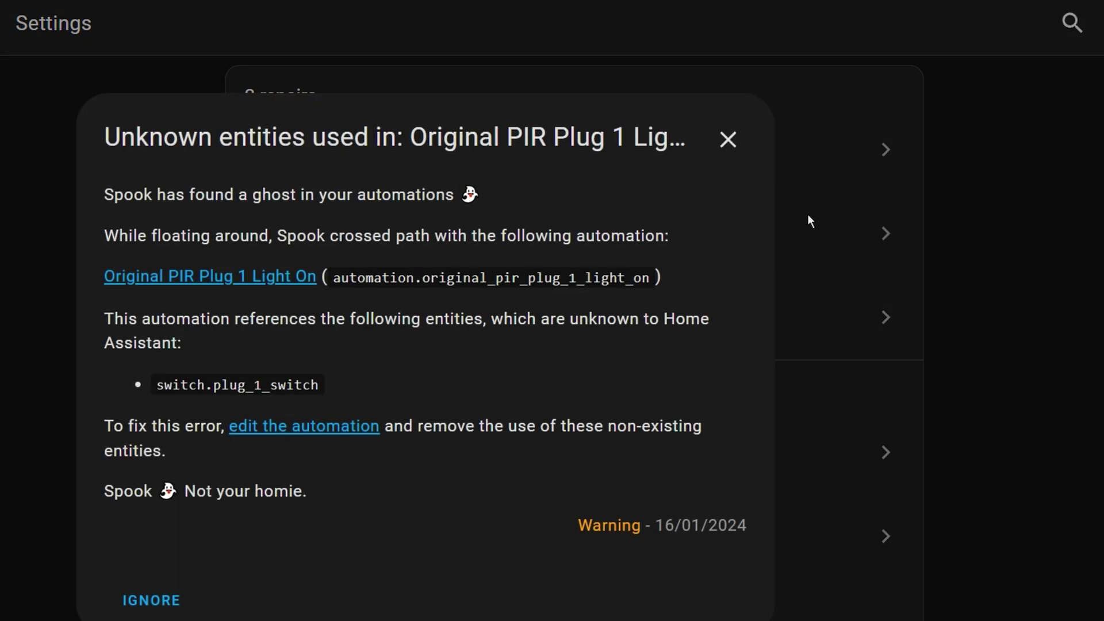
{"action": "left_click", "coordinate": [730, 146]}
{"action": "left_click", "coordinate": [808, 299]}
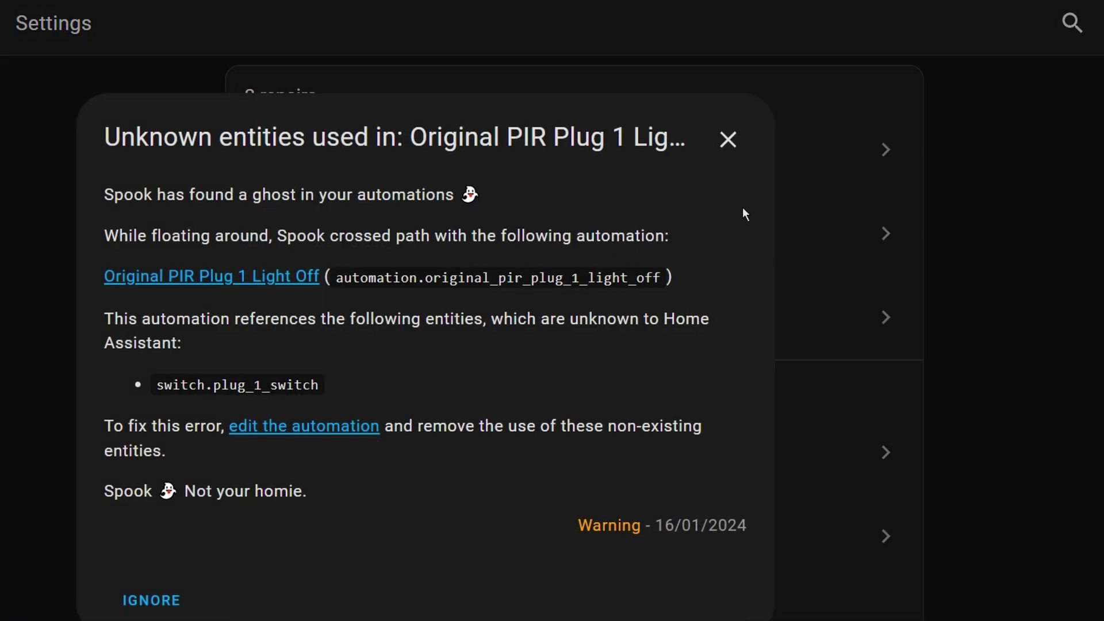
{"action": "left_click", "coordinate": [736, 150]}
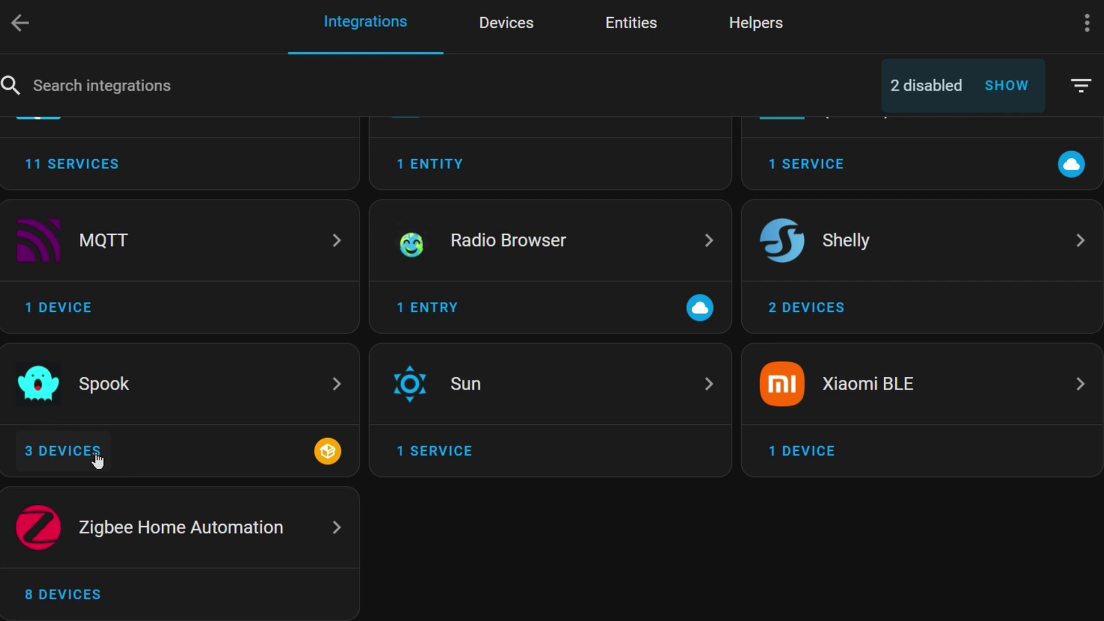
{"action": "left_click", "coordinate": [96, 459]}
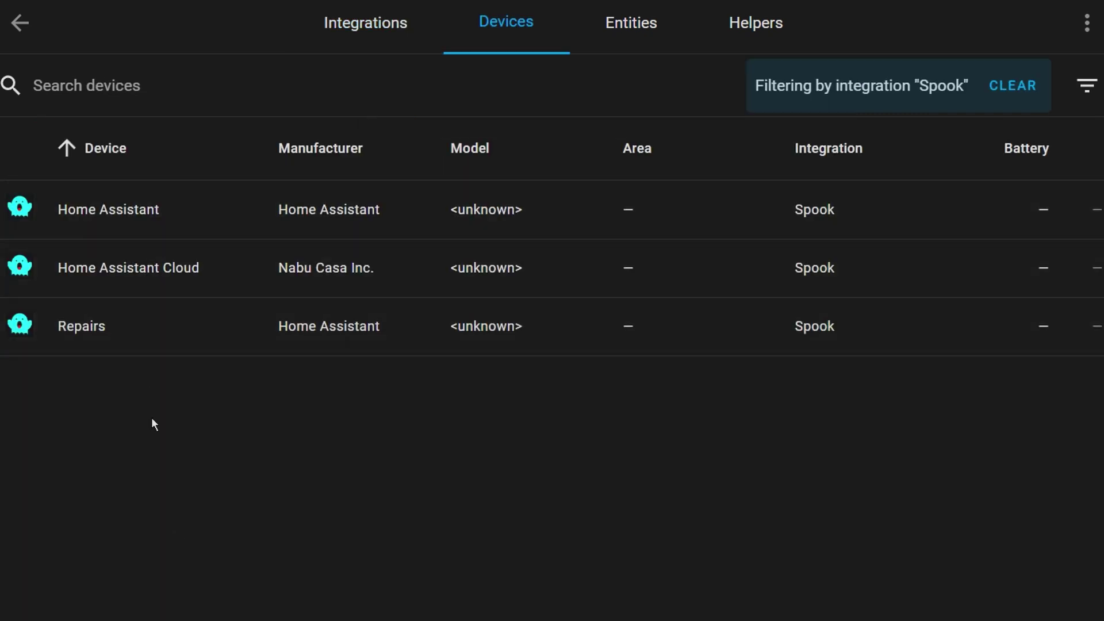
Step: On the Repairs device, view and close the Ignore all entity, then view the Repairs event
{"action": "left_click", "coordinate": [148, 333]}
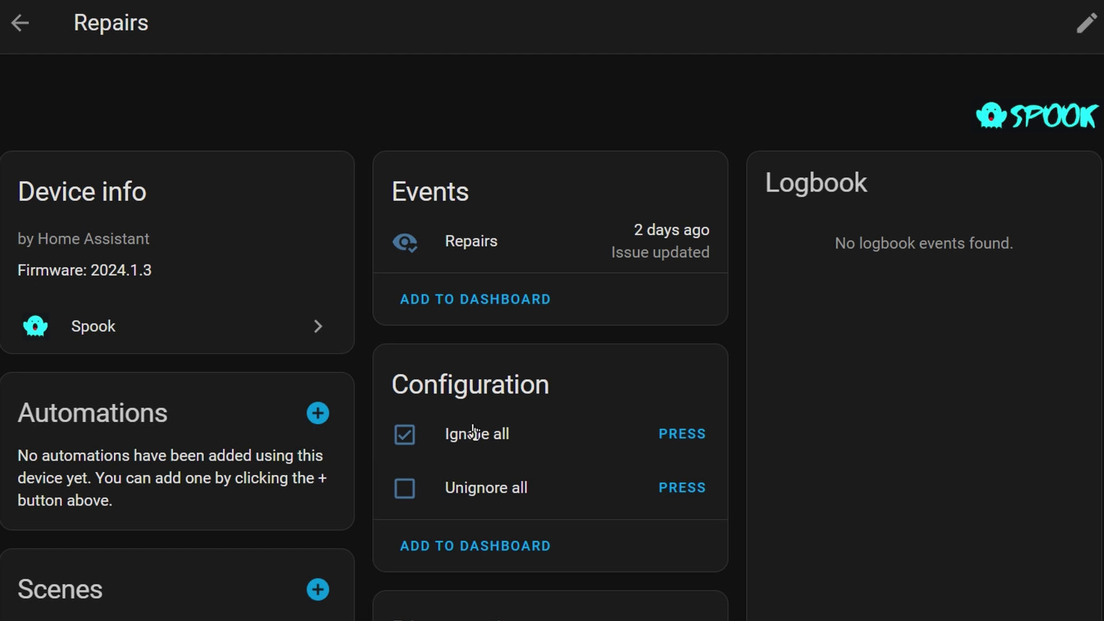
{"action": "left_click", "coordinate": [474, 442]}
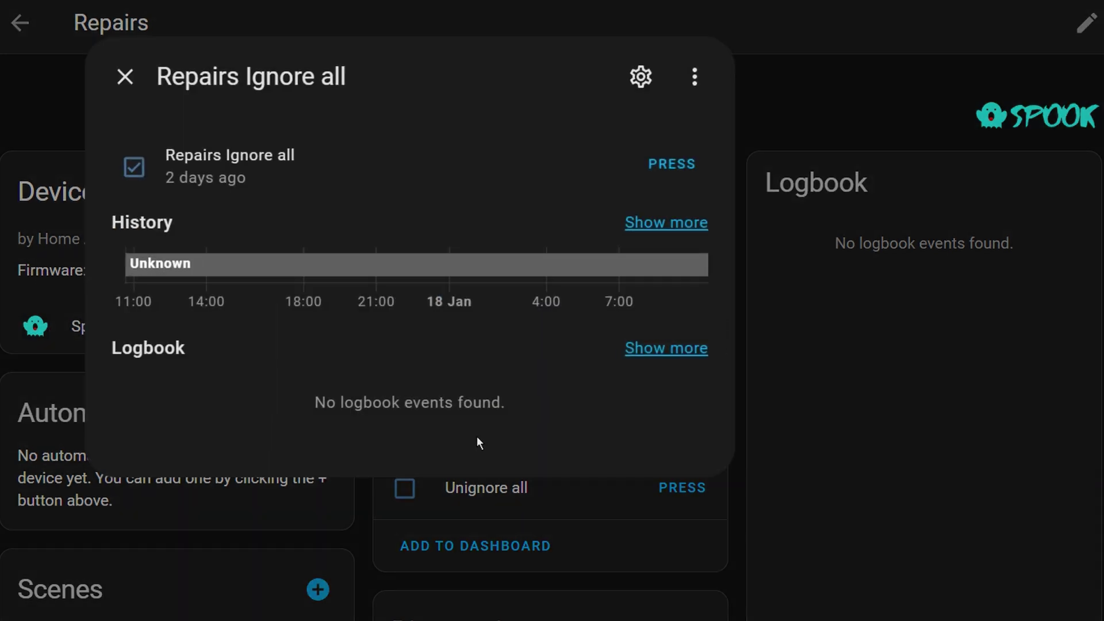
{"action": "left_click", "coordinate": [567, 516]}
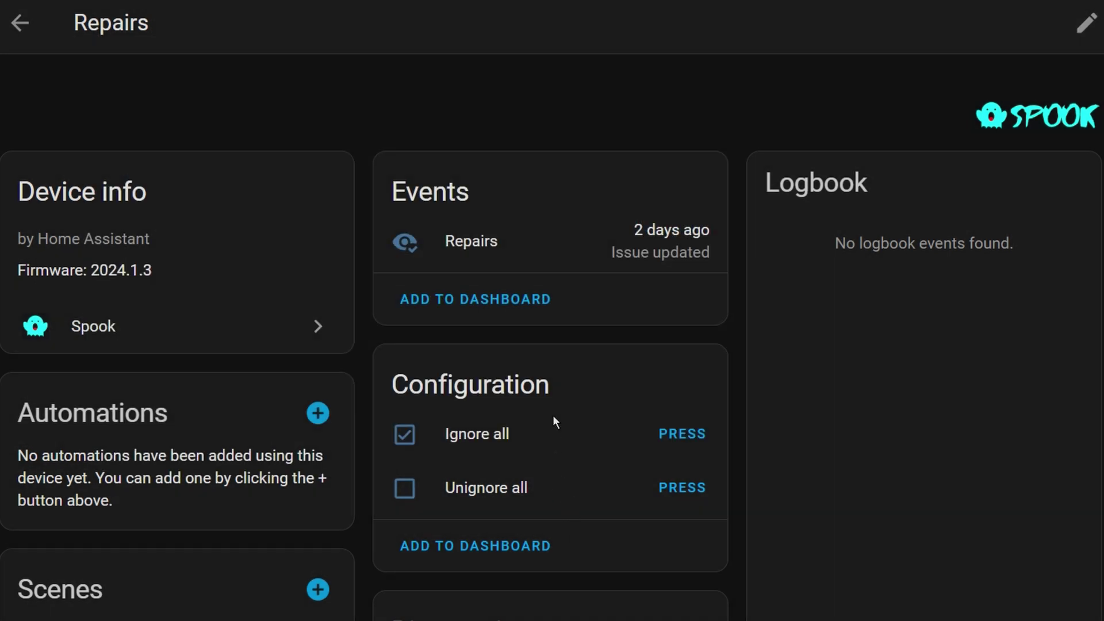
{"action": "left_click", "coordinate": [520, 251]}
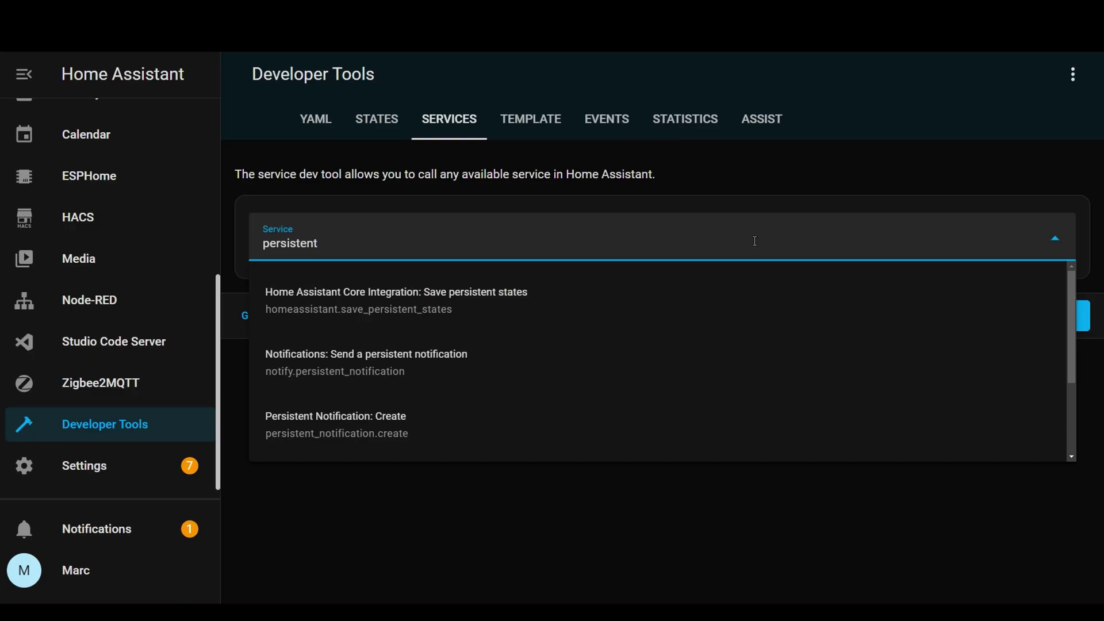
Step: Create a 'Hello world!' persistent notification, then dismiss it from the notifications list
{"action": "left_click", "coordinate": [614, 430]}
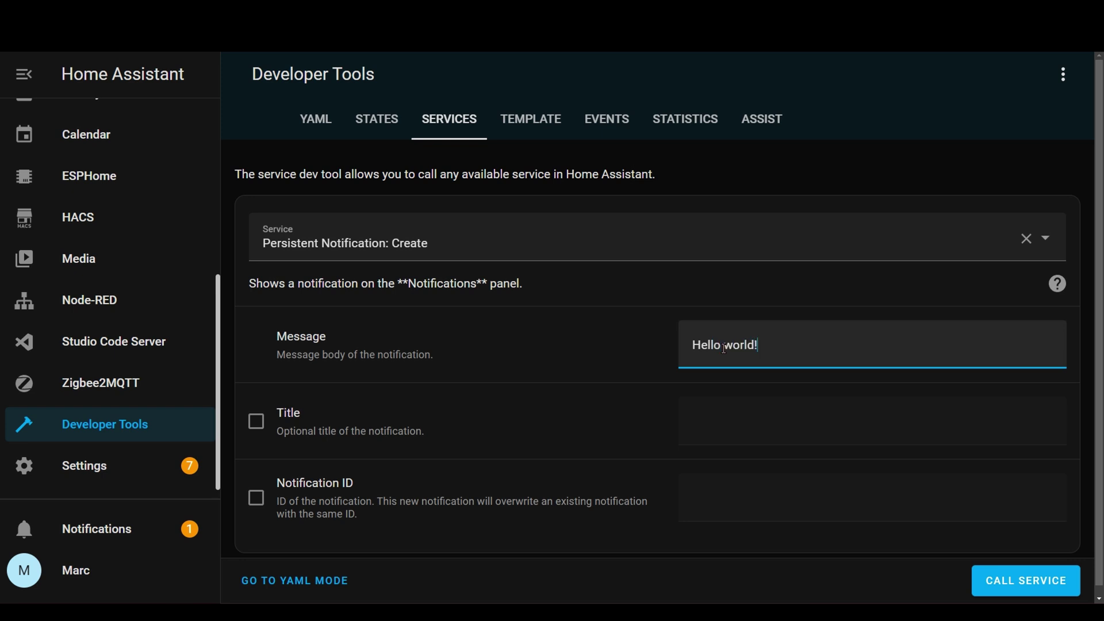
{"action": "left_click", "coordinate": [1004, 582]}
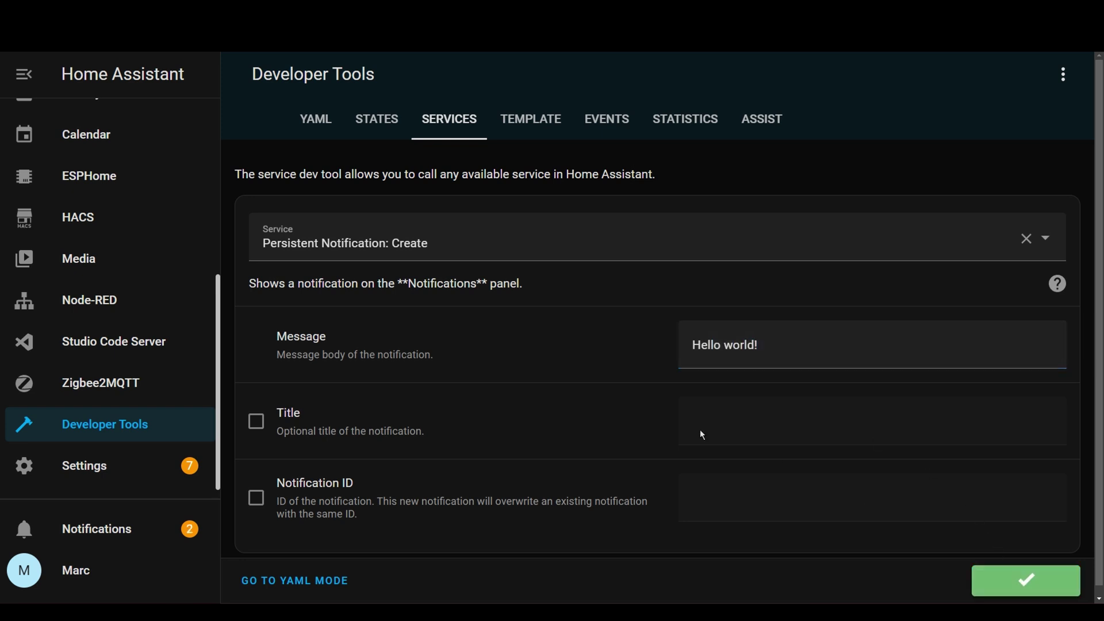
{"action": "left_click", "coordinate": [95, 527]}
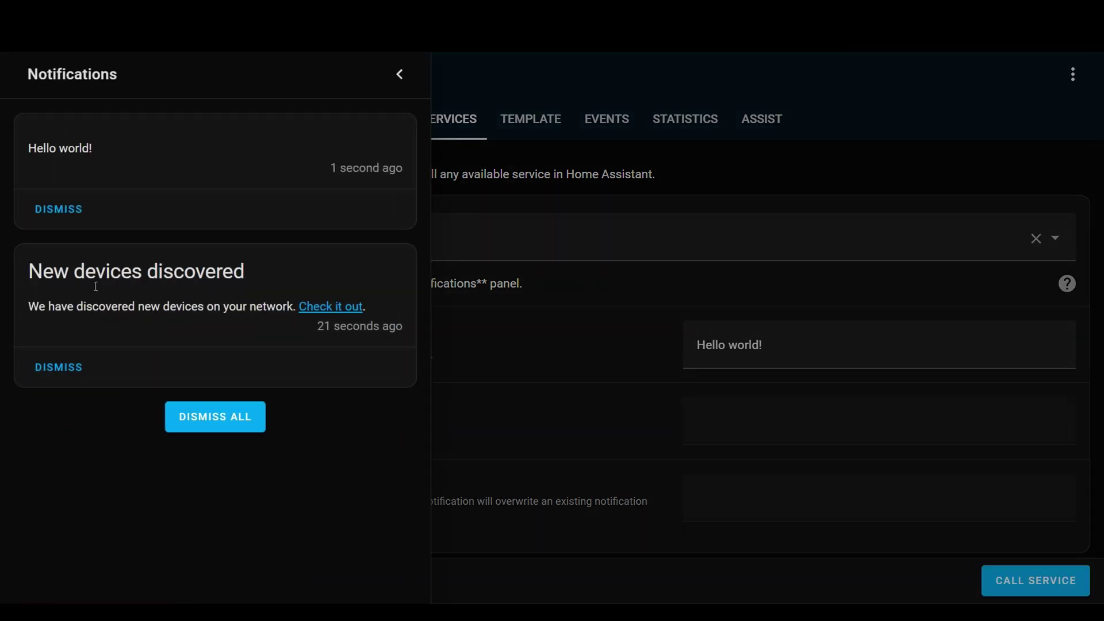
{"action": "left_click", "coordinate": [55, 208]}
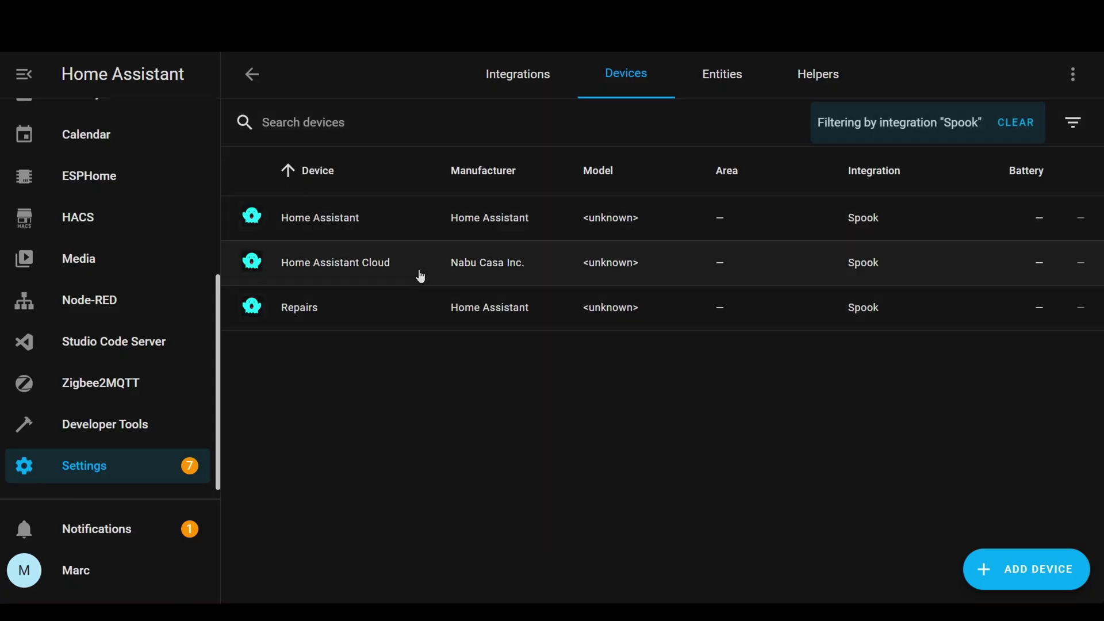
Step: Open the Home Assistant Cloud device and view its Unavailable Alexa entity
{"action": "left_click", "coordinate": [417, 274]}
{"action": "left_click", "coordinate": [602, 251]}
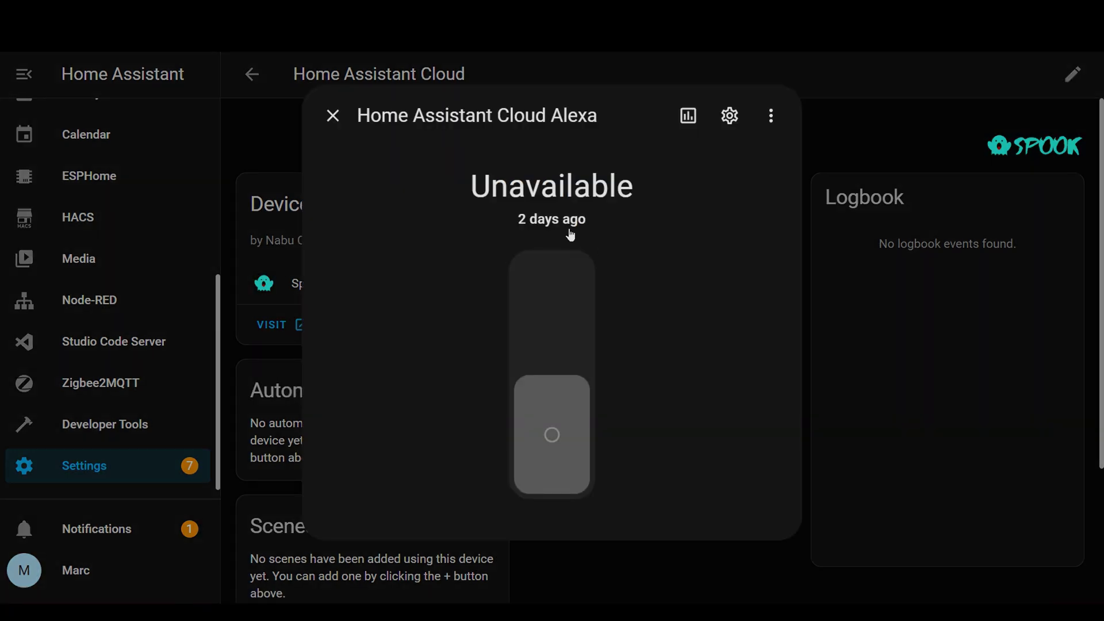
{"action": "left_click", "coordinate": [873, 144]}
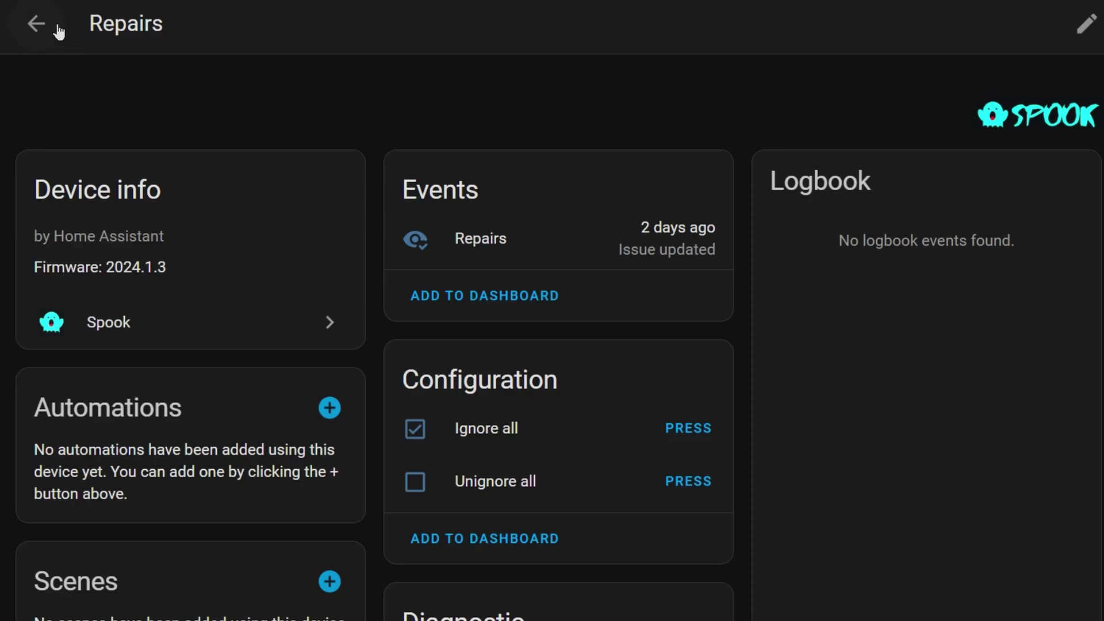
Step: Open the Home Assistant device from Spook's devices and scroll through its diagnostic counts
{"action": "left_click", "coordinate": [45, 26]}
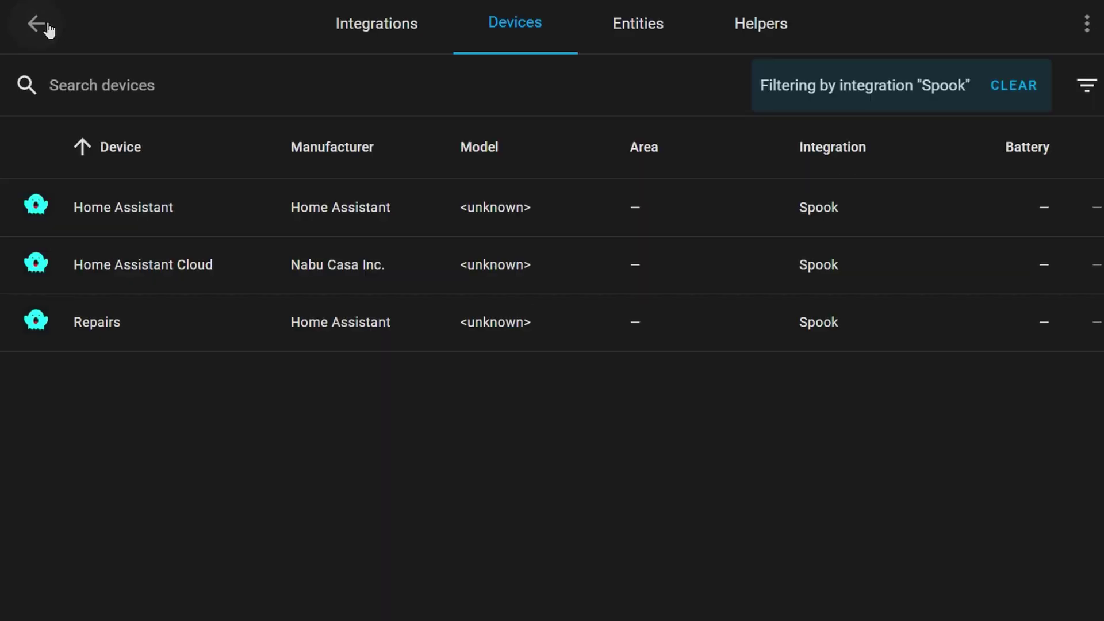
{"action": "left_click", "coordinate": [177, 226]}
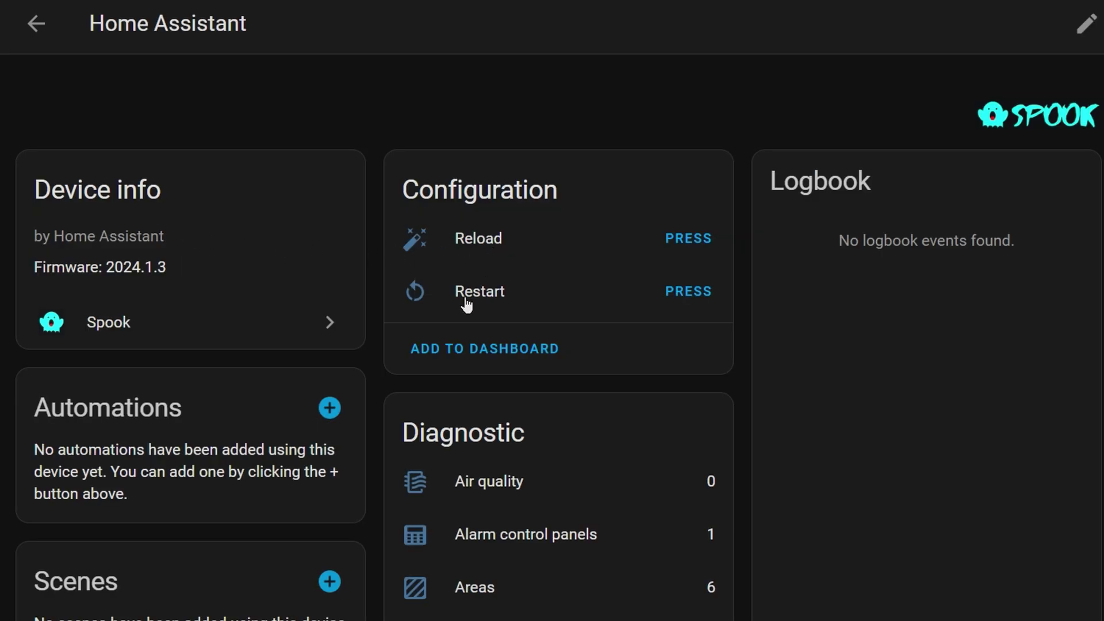
{"action": "scroll", "coordinate": [552, 399], "scroll_direction": "down", "scroll_amount": 10}
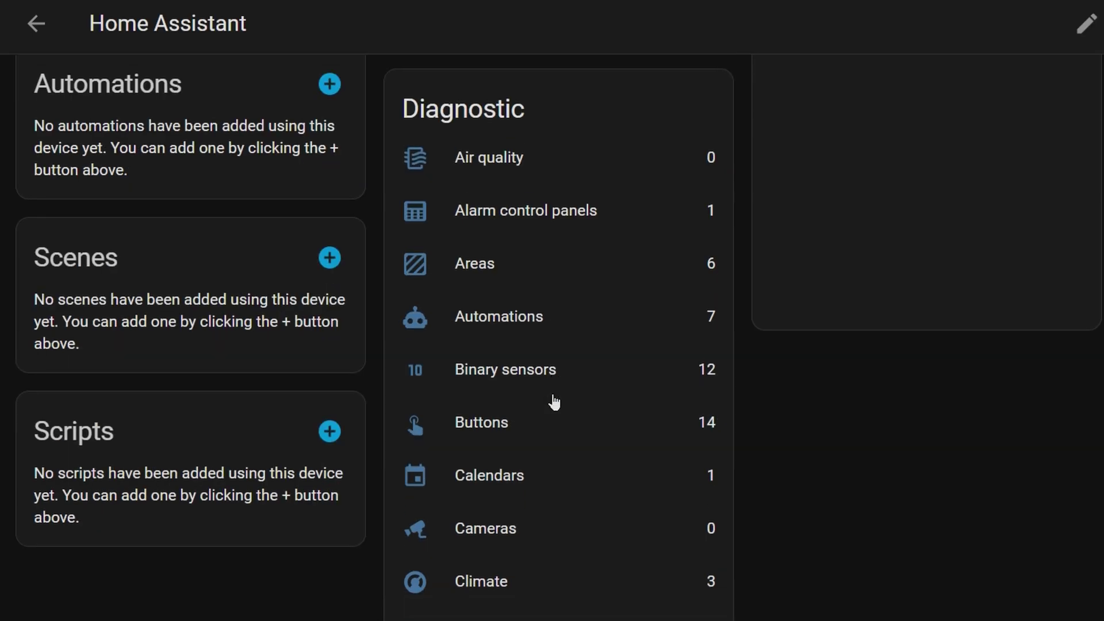
{"action": "scroll", "coordinate": [553, 401], "scroll_direction": "down", "scroll_amount": 6}
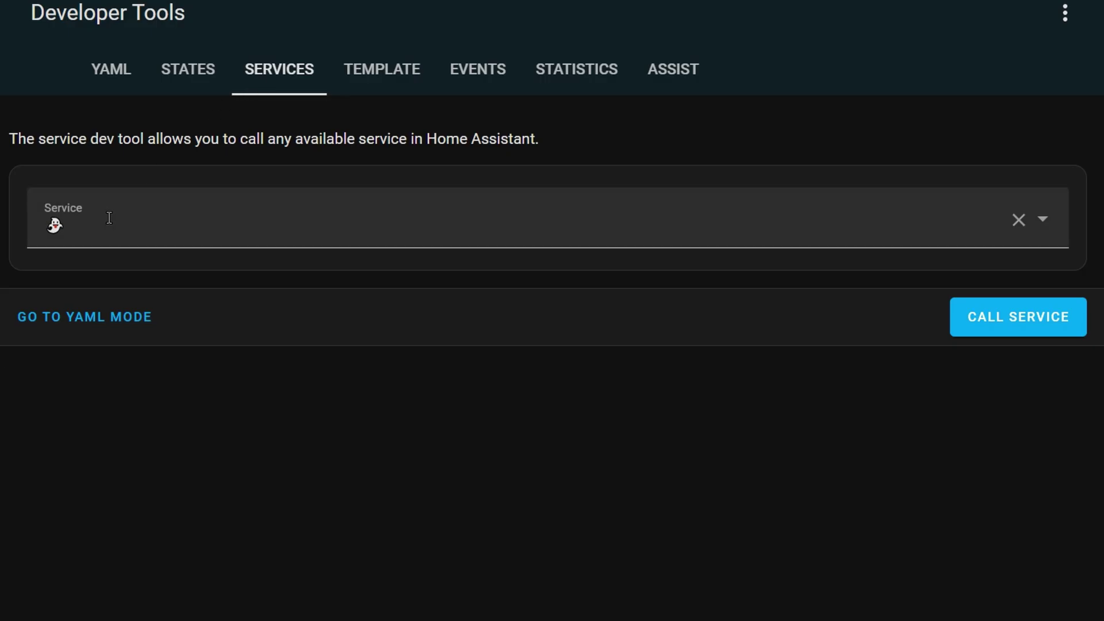
Step: Filter the Service list to Spook's ghost-marked services by pasting the ghost emoji
{"action": "left_click", "coordinate": [93, 231]}
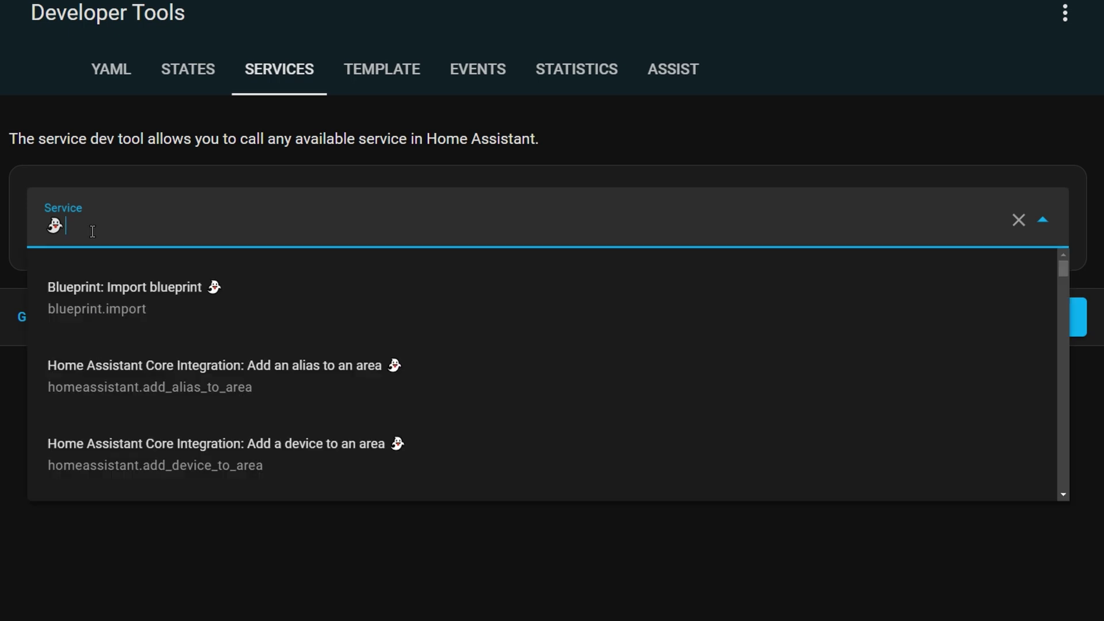
{"action": "key", "text": "BackSpace"}
{"action": "type", "text": "👻"}
{"action": "scroll", "coordinate": [320, 387], "scroll_direction": "down", "scroll_amount": 10}
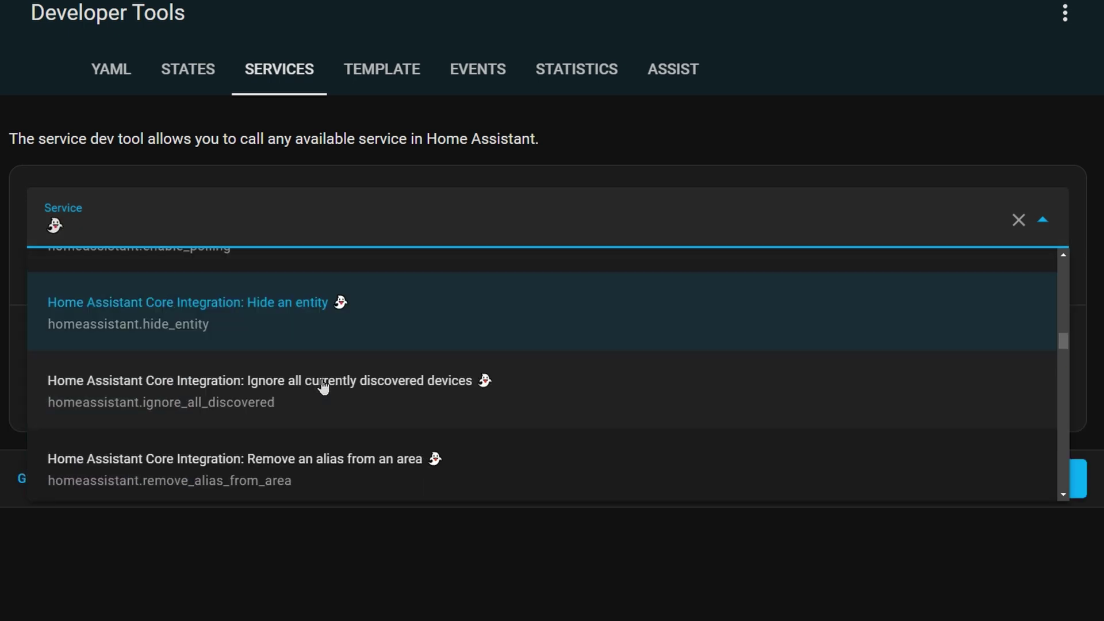
{"action": "scroll", "coordinate": [324, 387], "scroll_direction": "down", "scroll_amount": 2}
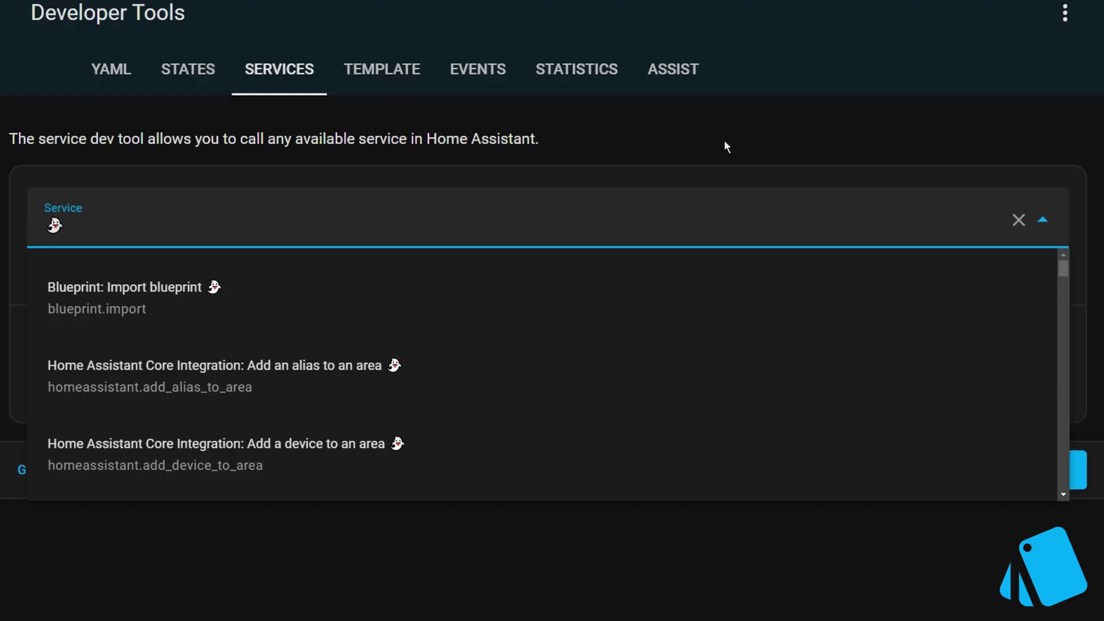
Step: Preview Import blueprint and Add a device to an area, then select Create an area's Name field
{"action": "left_click", "coordinate": [368, 307]}
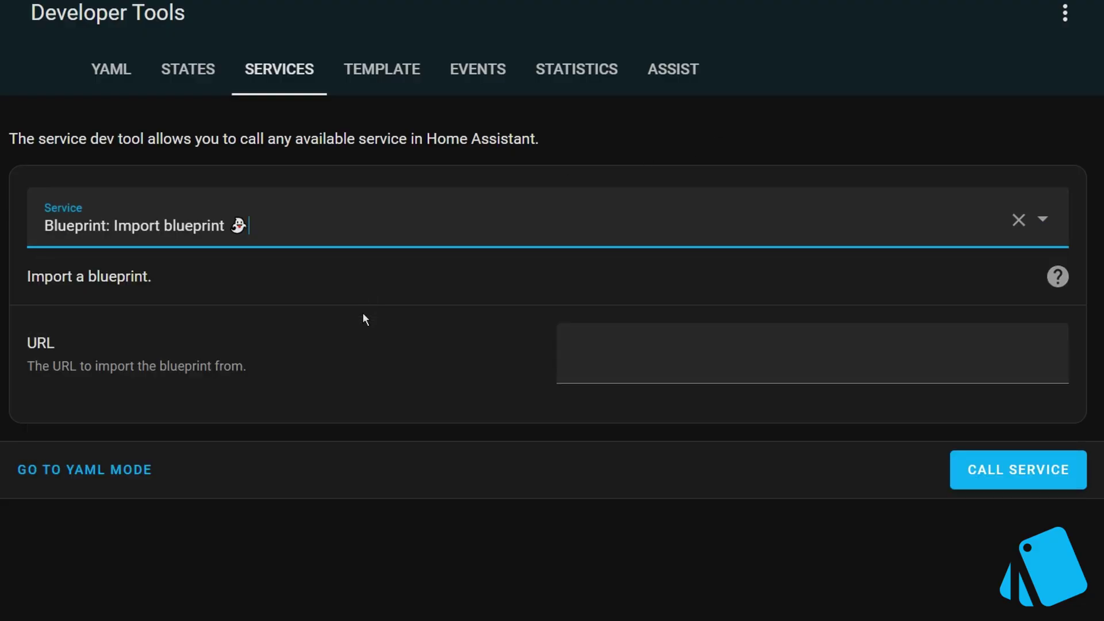
{"action": "left_click", "coordinate": [667, 372]}
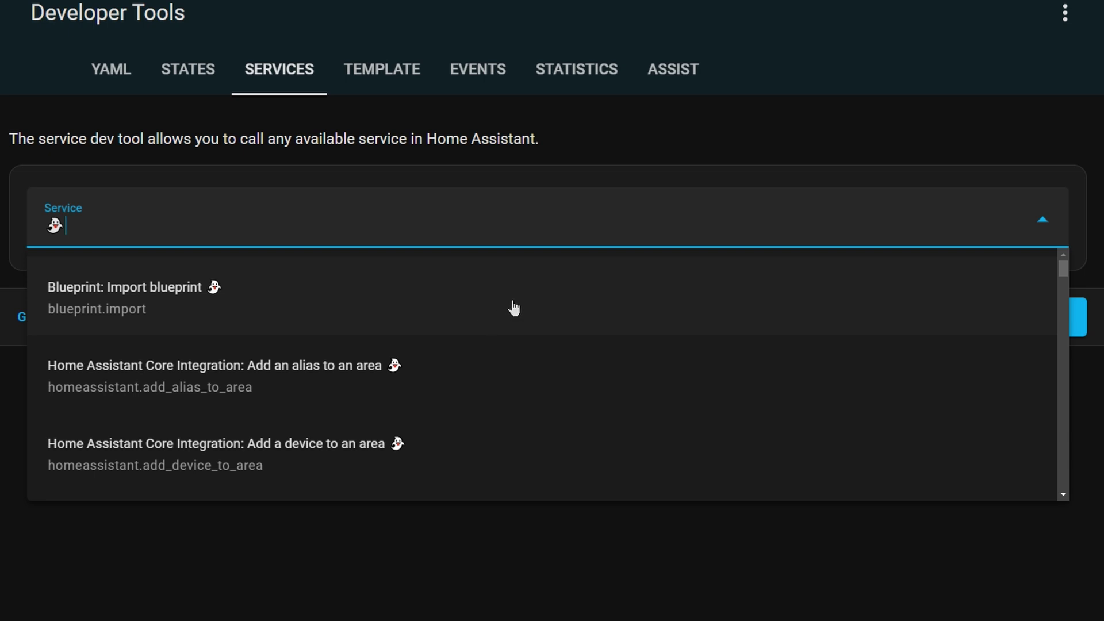
{"action": "scroll", "coordinate": [432, 385], "scroll_direction": "down", "scroll_amount": 1}
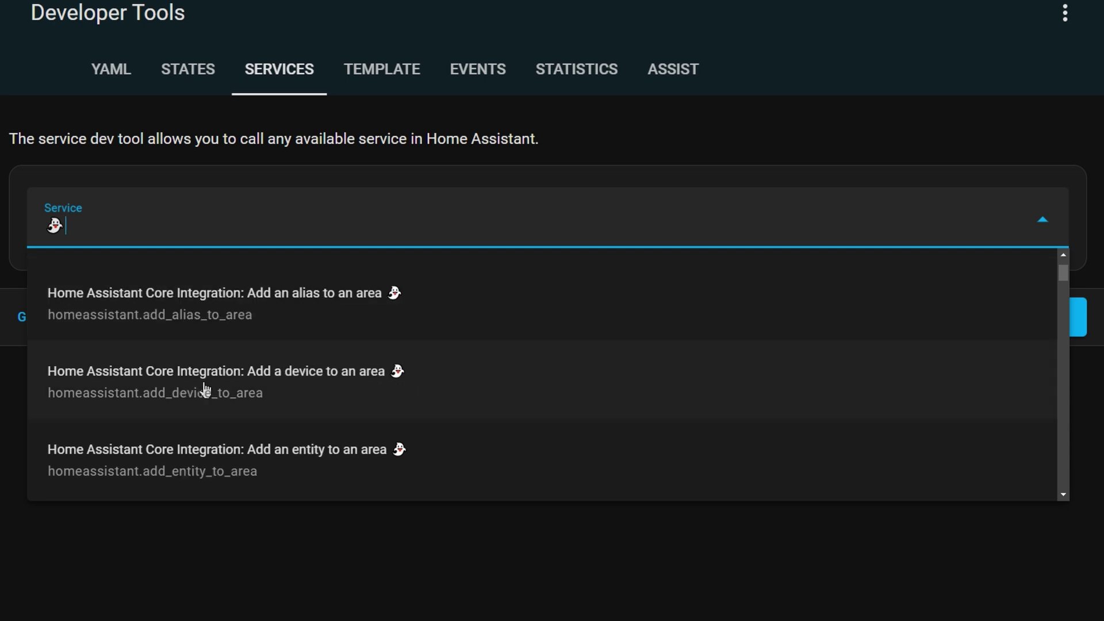
{"action": "left_click", "coordinate": [402, 384]}
{"action": "scroll", "coordinate": [339, 402], "scroll_direction": "down", "scroll_amount": 3}
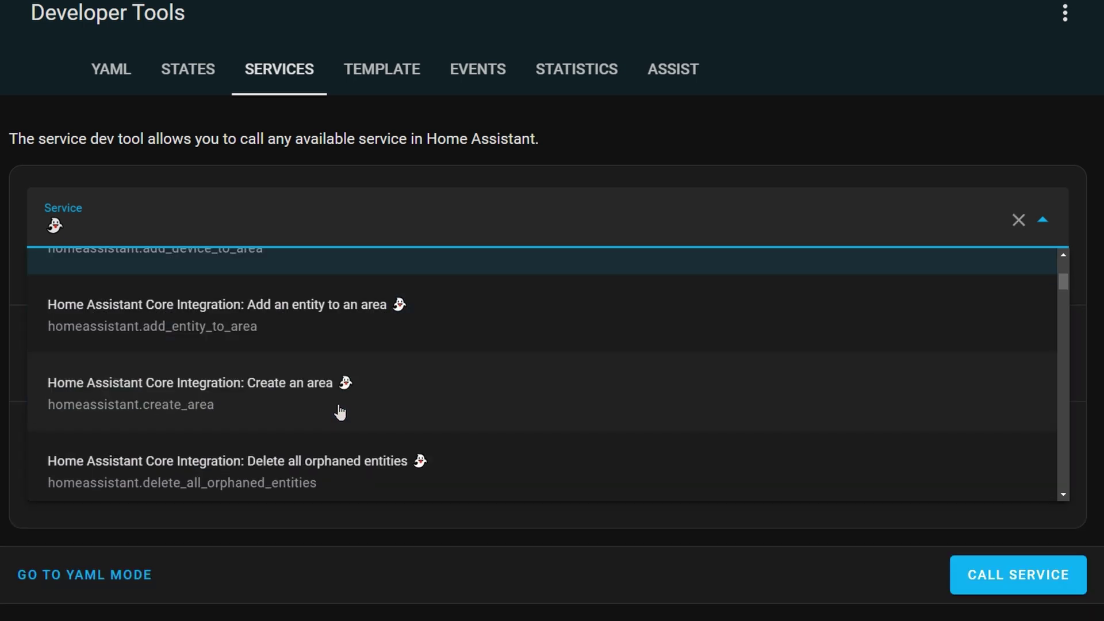
{"action": "left_click", "coordinate": [349, 402]}
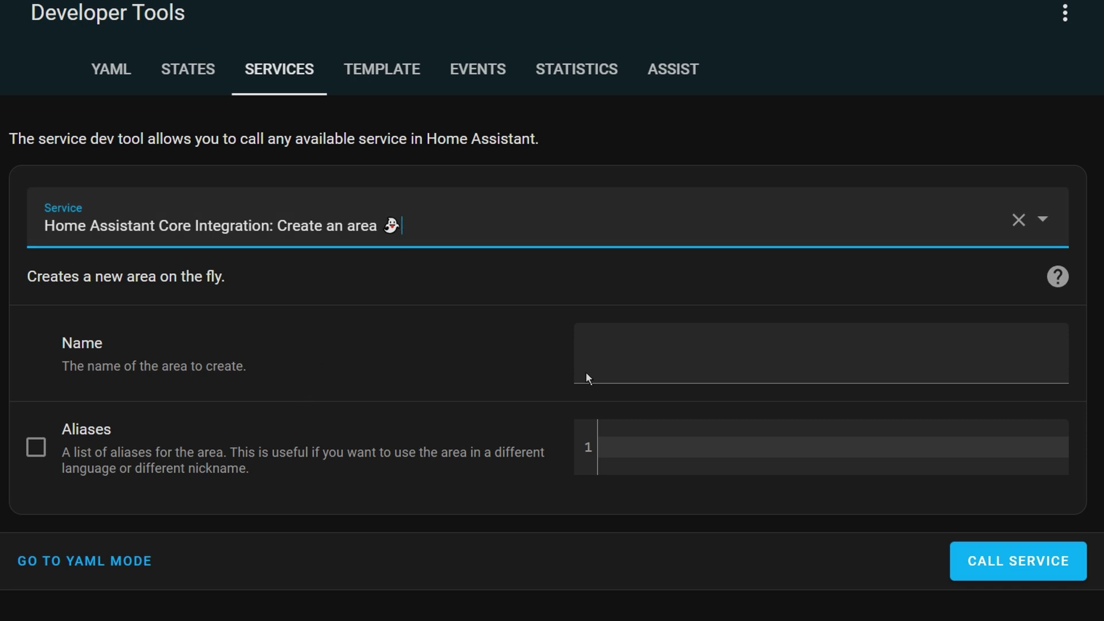
{"action": "left_click", "coordinate": [603, 364]}
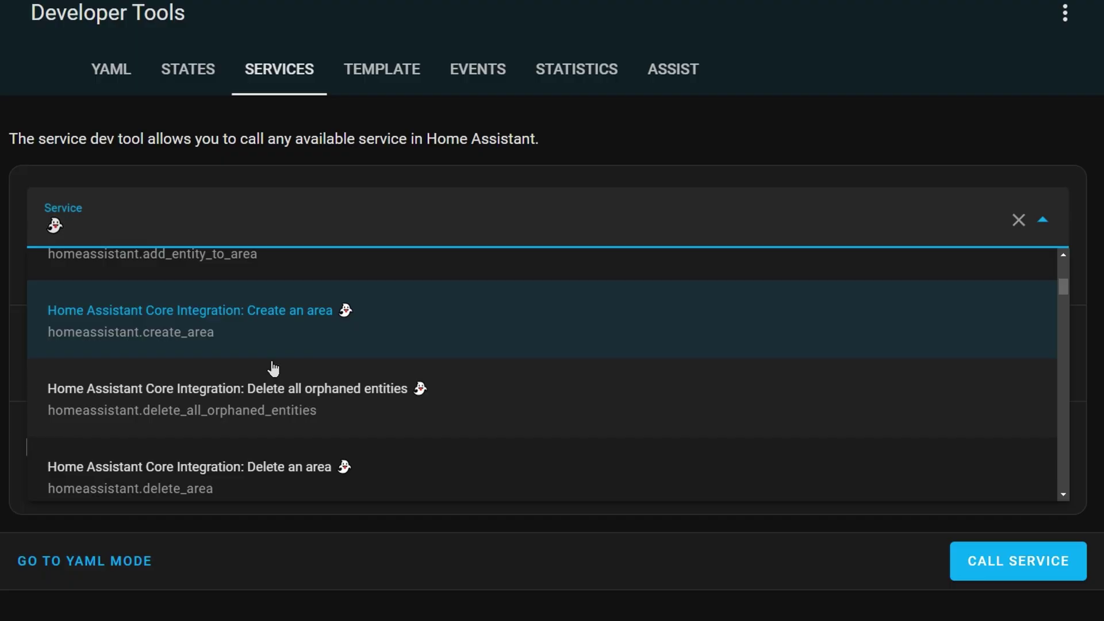
Step: Preview Delete all orphaned entities, then Disable an integration with its integration list
{"action": "scroll", "coordinate": [273, 369], "scroll_direction": "down", "scroll_amount": 1}
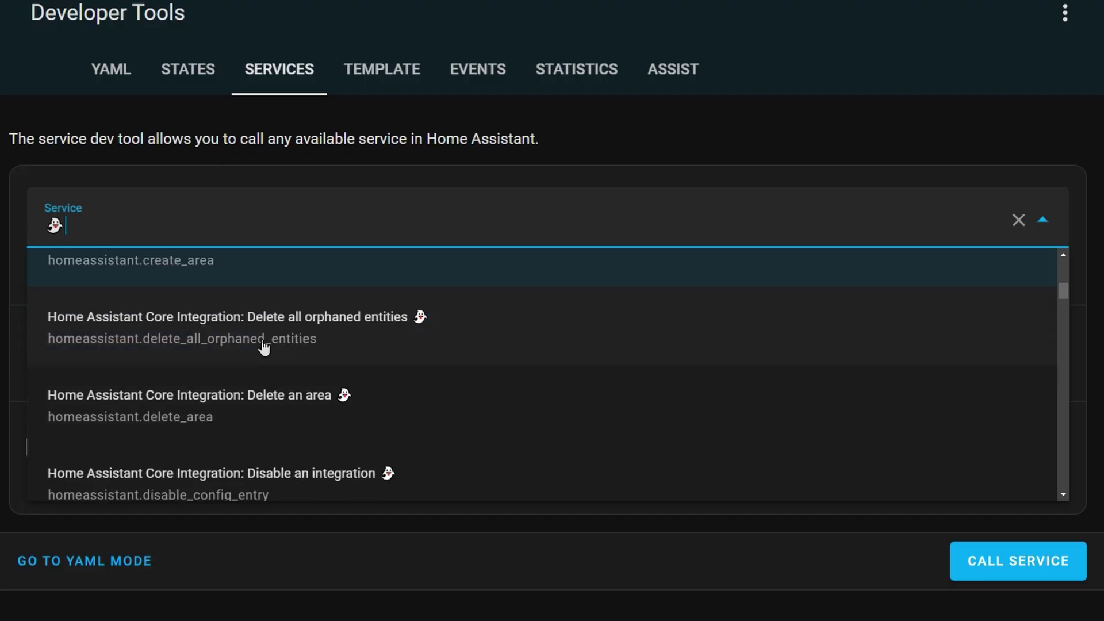
{"action": "left_click", "coordinate": [291, 352]}
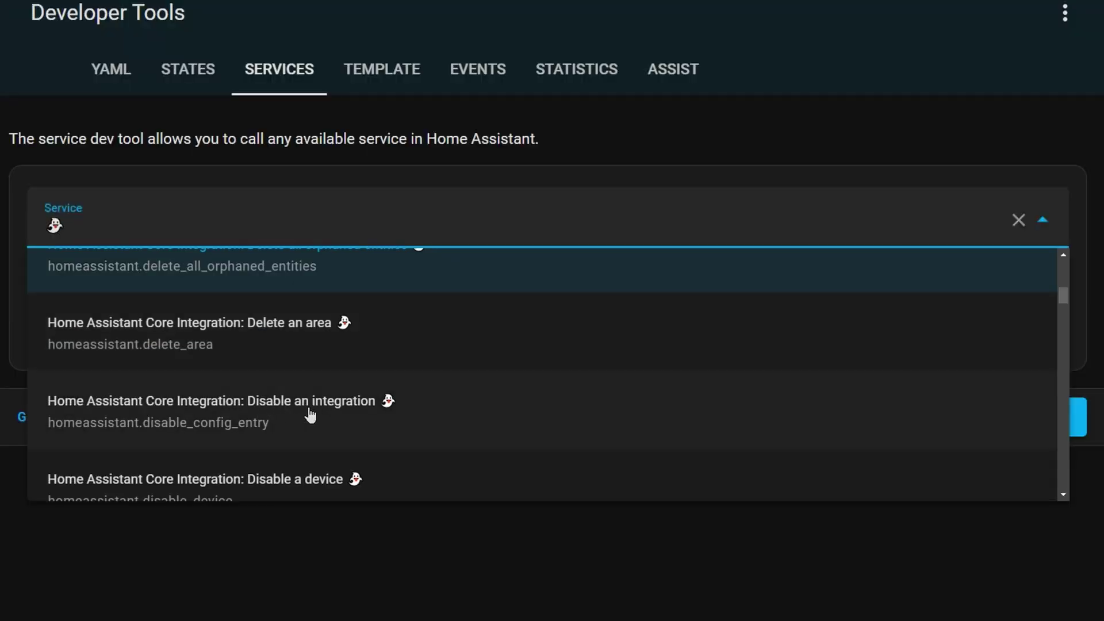
{"action": "left_click", "coordinate": [312, 414]}
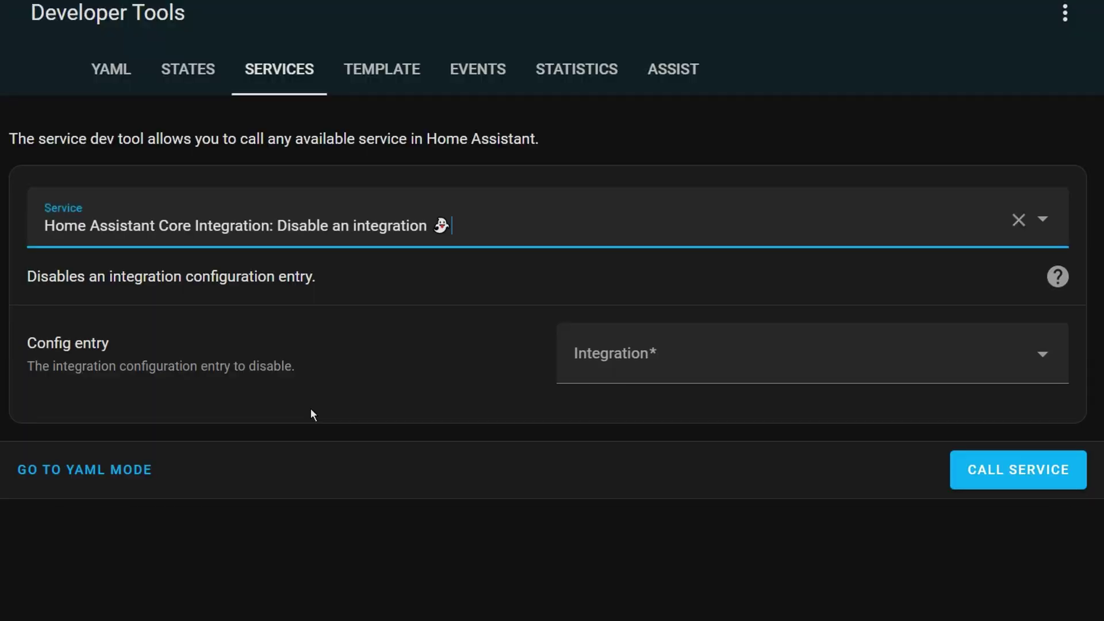
{"action": "left_click", "coordinate": [651, 365]}
{"action": "scroll", "coordinate": [651, 514], "scroll_direction": "down", "scroll_amount": 3}
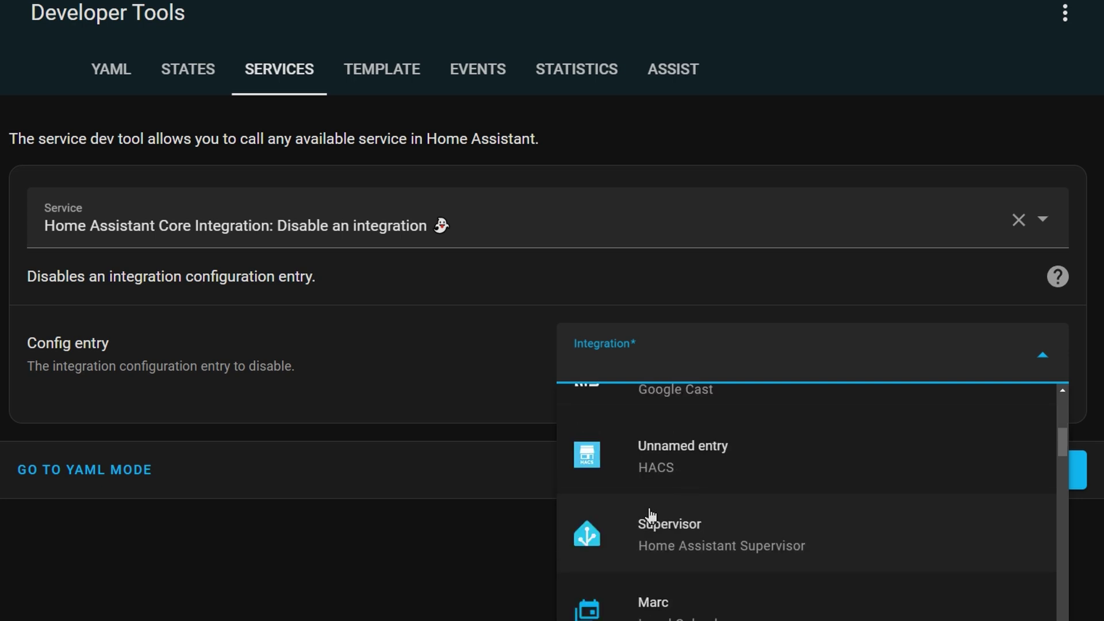
{"action": "scroll", "coordinate": [653, 517], "scroll_direction": "down", "scroll_amount": 4}
Step: Select the Hide an entity service and browse its entity list
{"action": "left_click", "coordinate": [402, 225]}
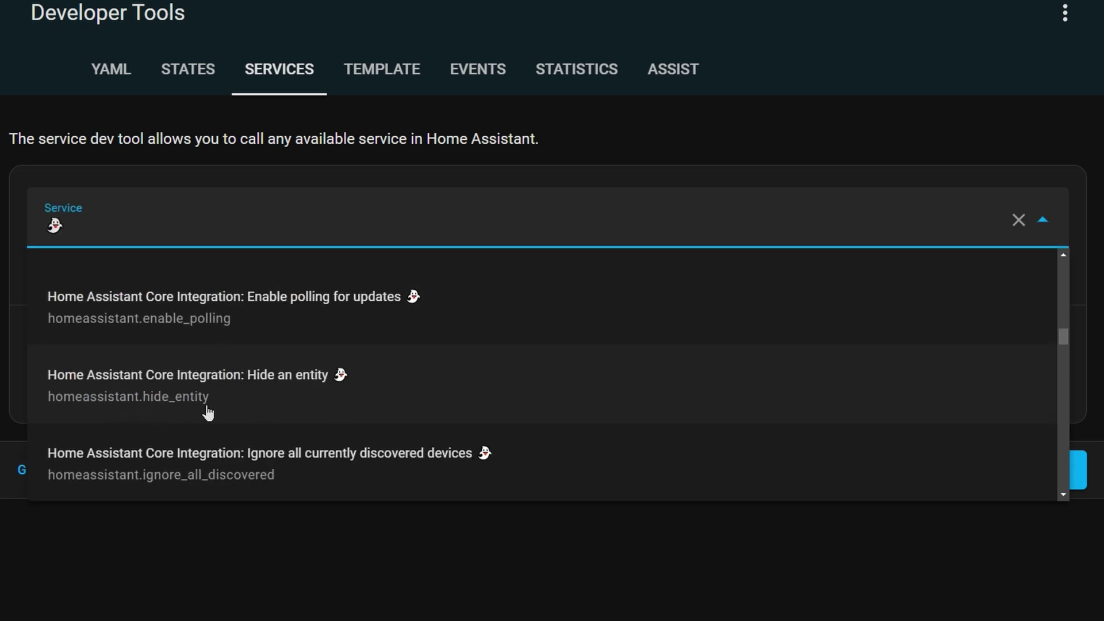
{"action": "left_click", "coordinate": [400, 407]}
{"action": "left_click", "coordinate": [631, 376]}
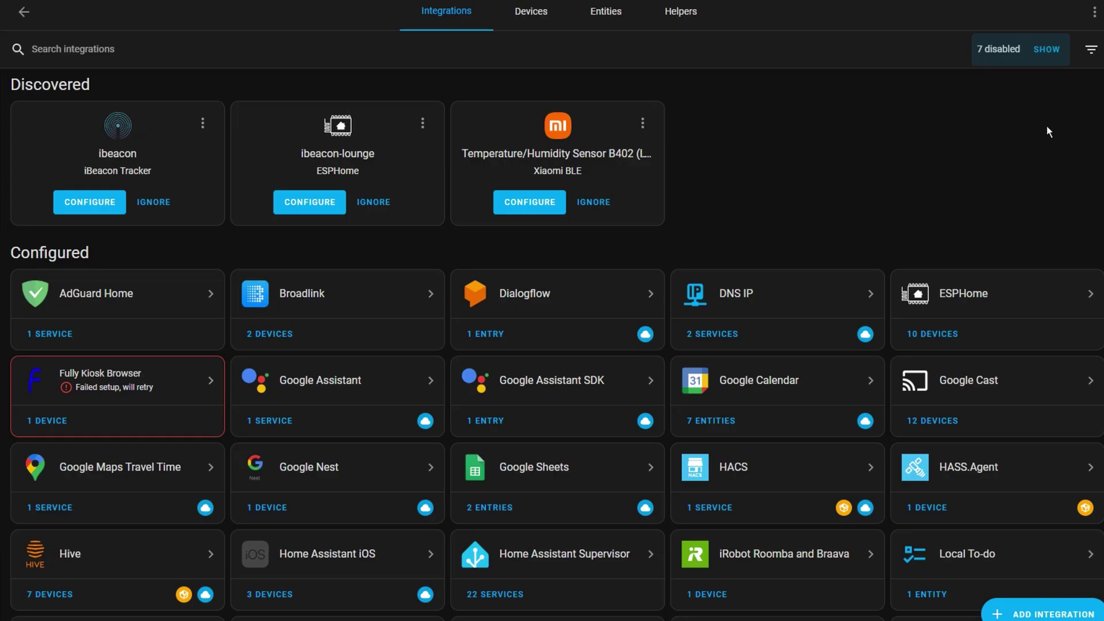
Step: Show the seven disabled integrations, preview Disable polling for updates, then open Google Maps Travel Time
{"action": "left_click", "coordinate": [1088, 51]}
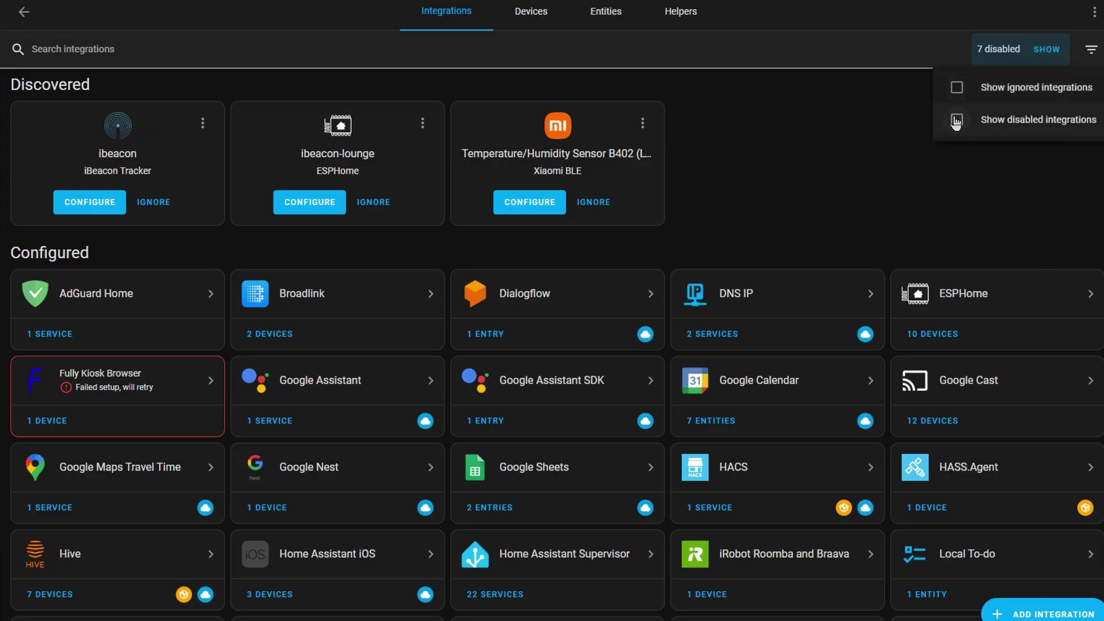
{"action": "left_click", "coordinate": [956, 121]}
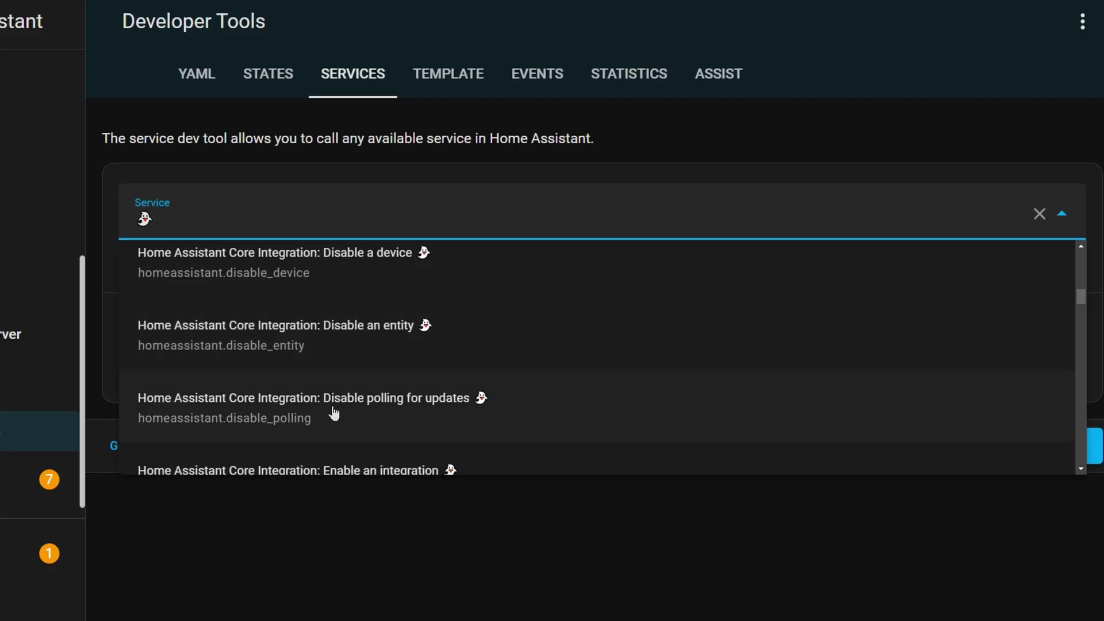
{"action": "left_click", "coordinate": [333, 409]}
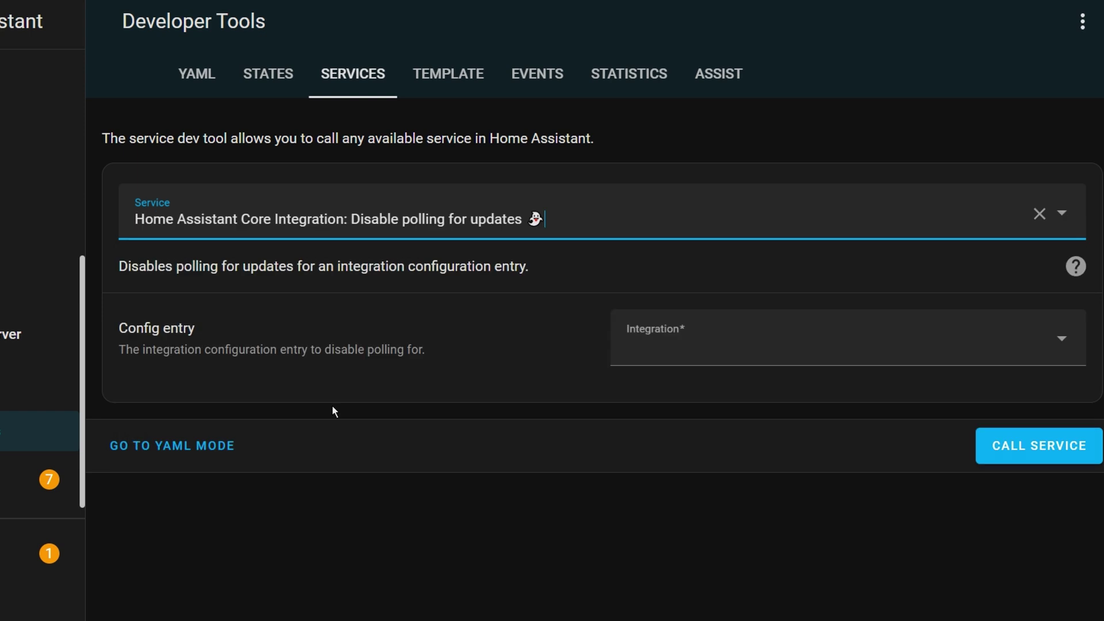
{"action": "left_click", "coordinate": [683, 340]}
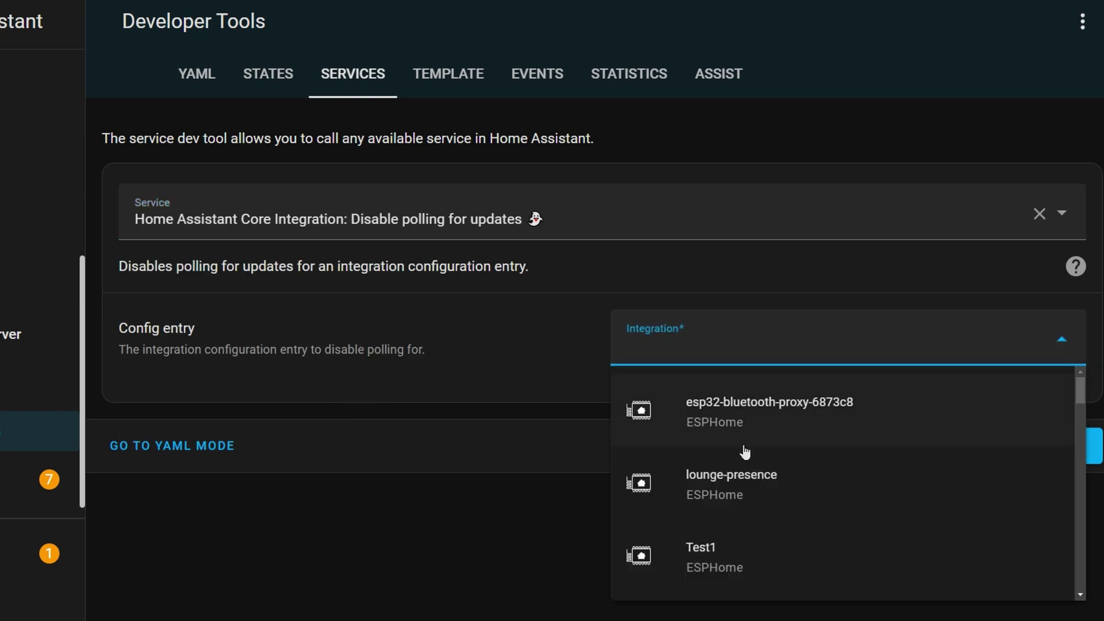
{"action": "scroll", "coordinate": [743, 453], "scroll_direction": "down", "scroll_amount": 10}
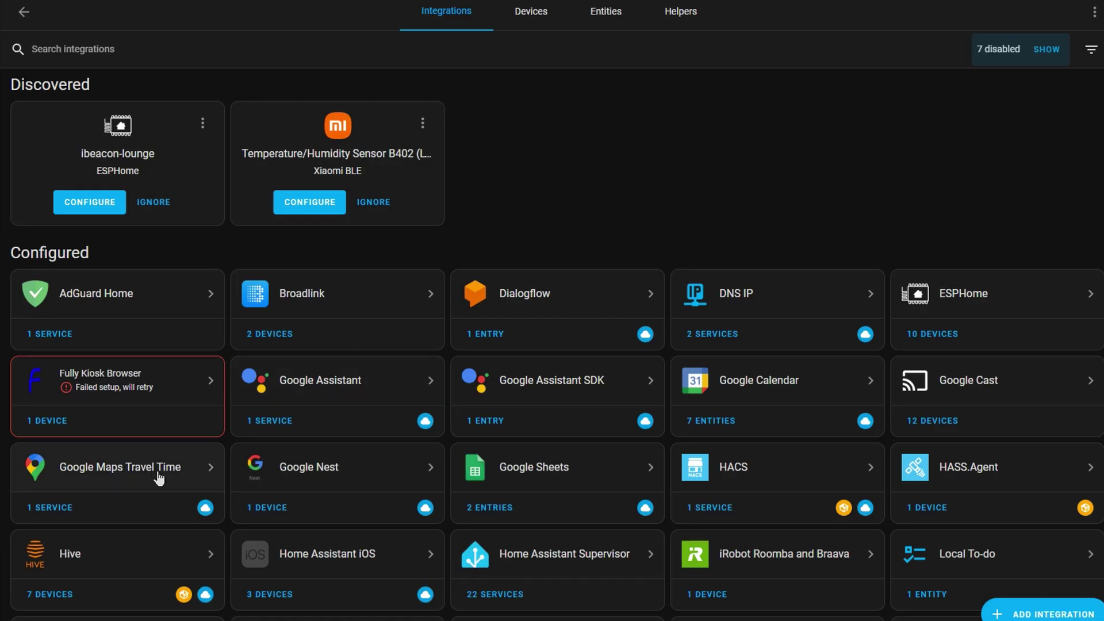
{"action": "left_click", "coordinate": [159, 479]}
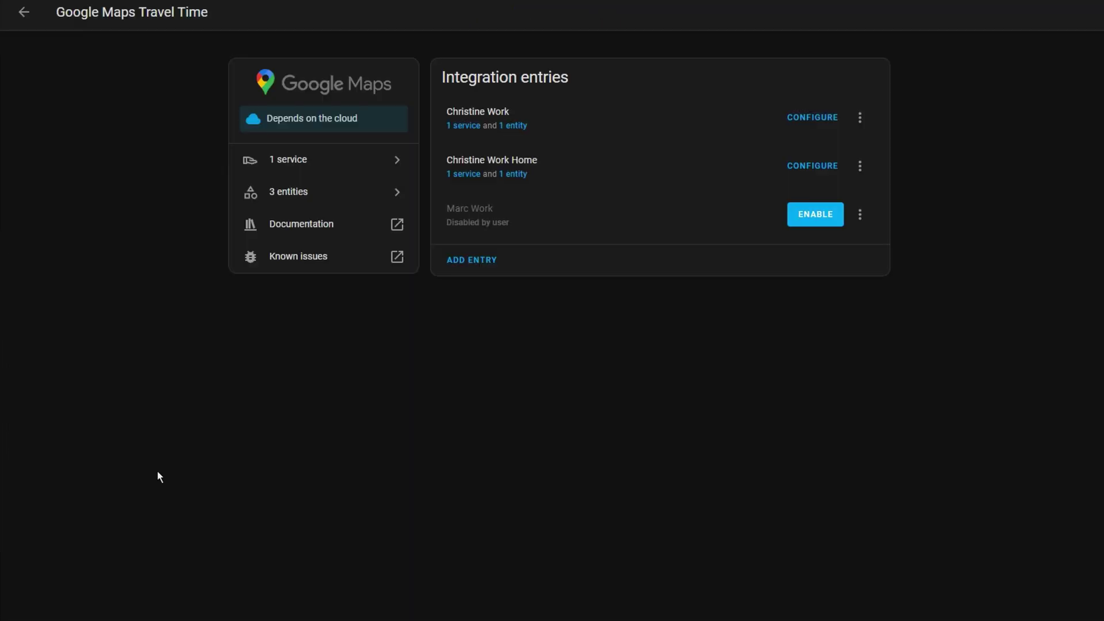
Step: Check the second entry's system options and inspect the Google Maps - Update sensors automation
{"action": "left_click", "coordinate": [861, 168]}
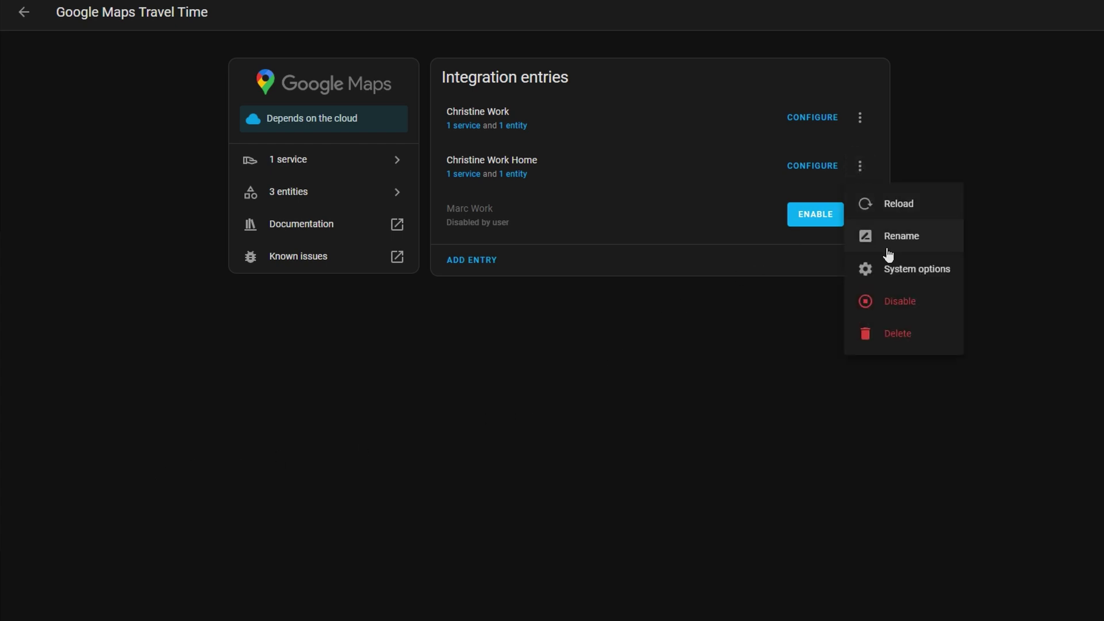
{"action": "left_click", "coordinate": [889, 269]}
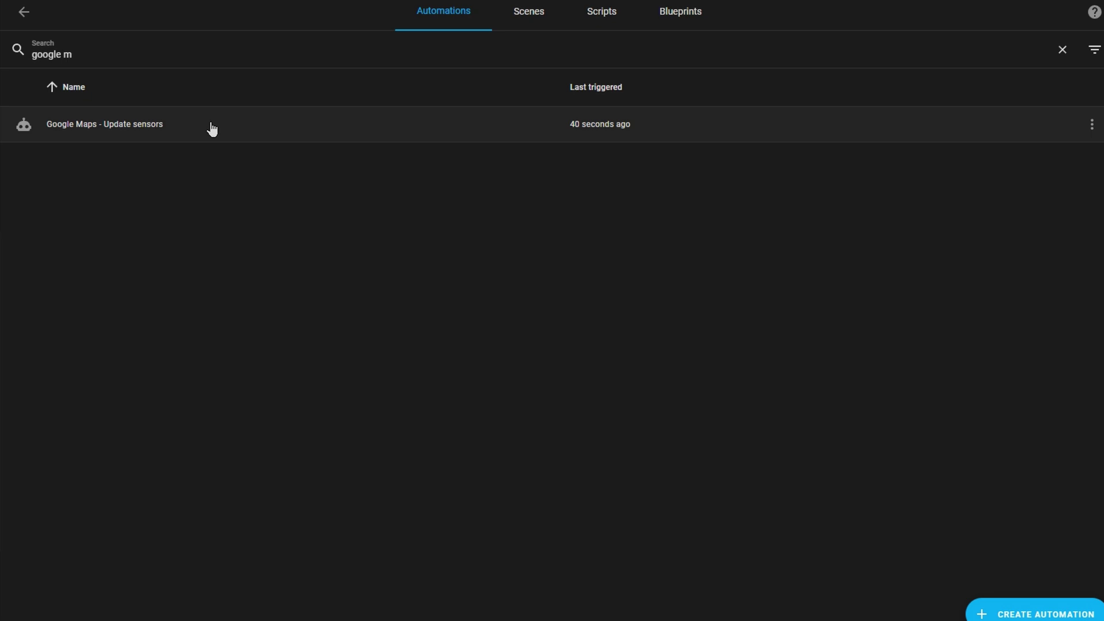
{"action": "left_click", "coordinate": [212, 128]}
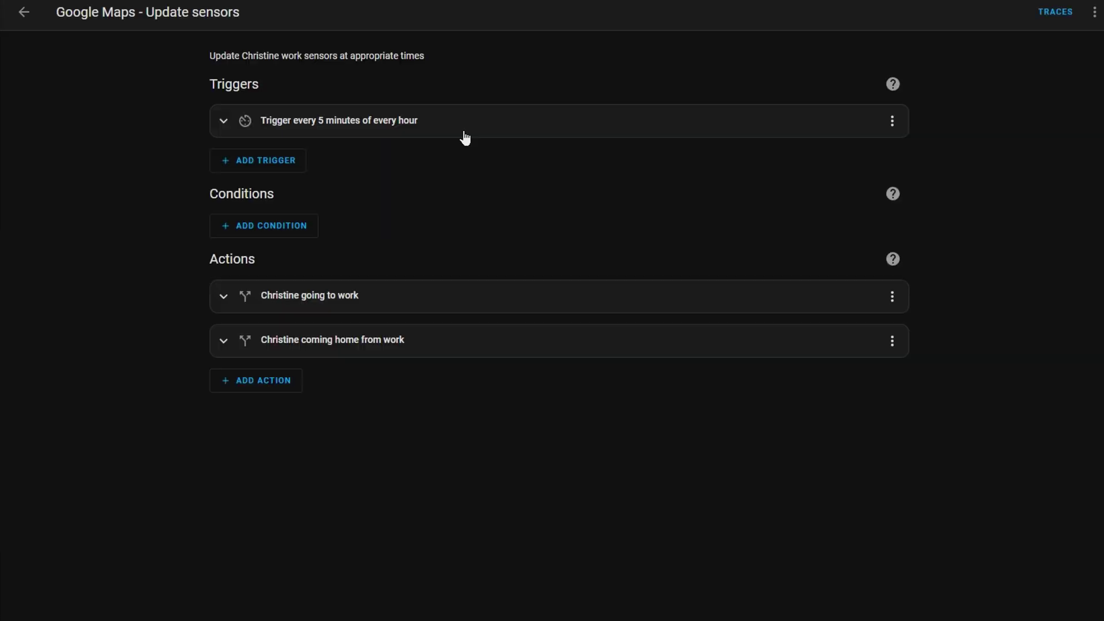
{"action": "left_click", "coordinate": [461, 129]}
{"action": "left_click", "coordinate": [454, 130]}
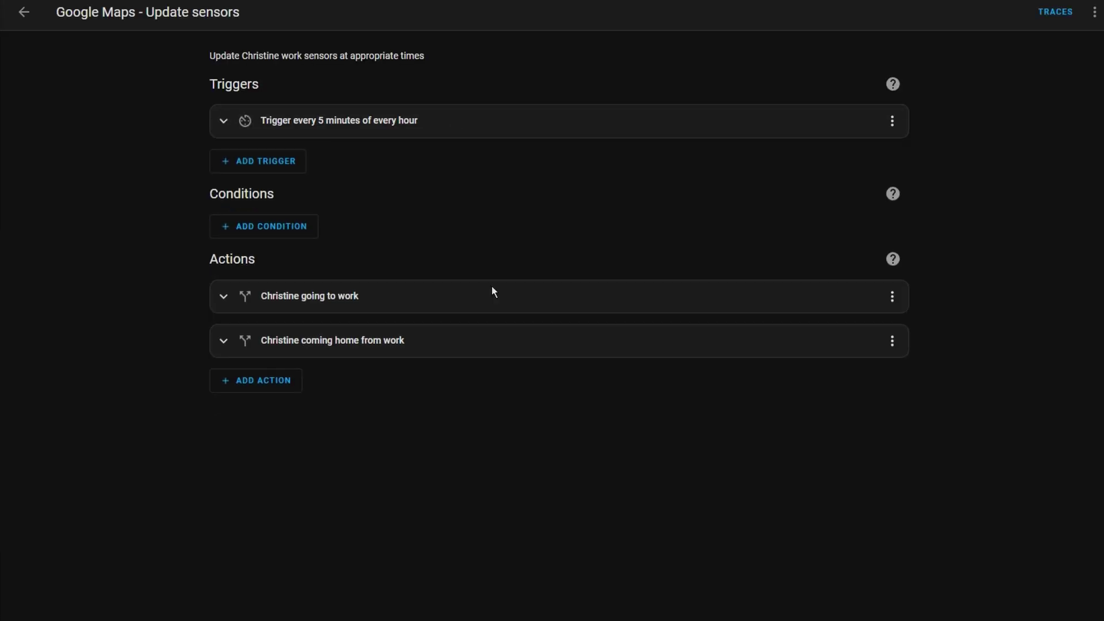
{"action": "left_click", "coordinate": [424, 344]}
{"action": "left_click", "coordinate": [508, 539]}
{"action": "scroll", "coordinate": [623, 511], "scroll_direction": "down", "scroll_amount": 4}
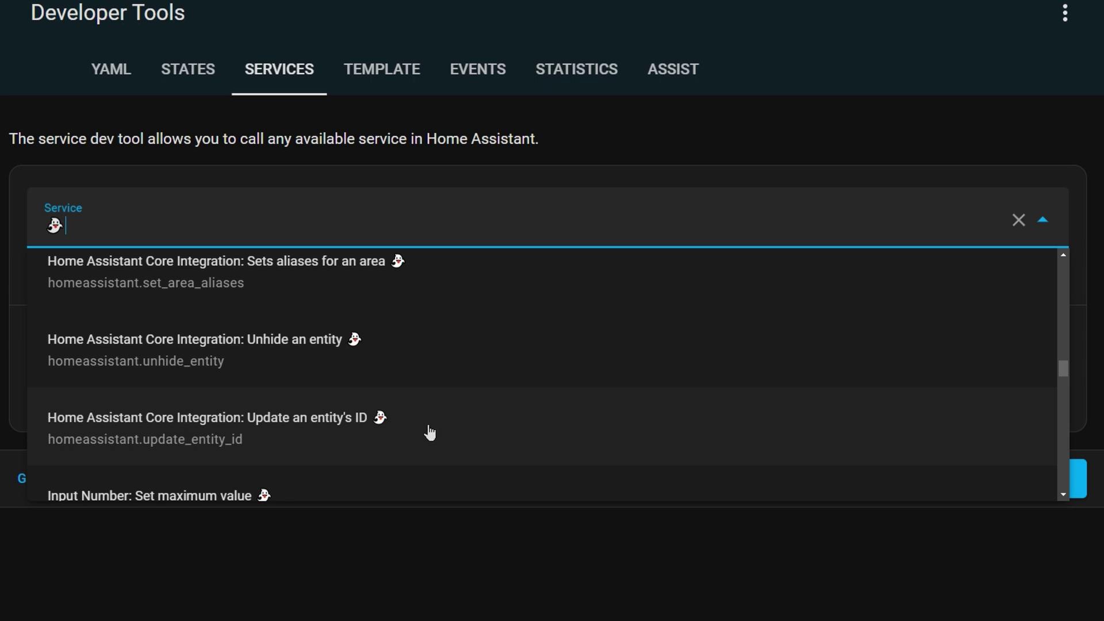
Step: Try Update an entity's ID on the 4 Button Remote Z2M action sensor
{"action": "left_click", "coordinate": [430, 432]}
{"action": "left_click", "coordinate": [599, 359]}
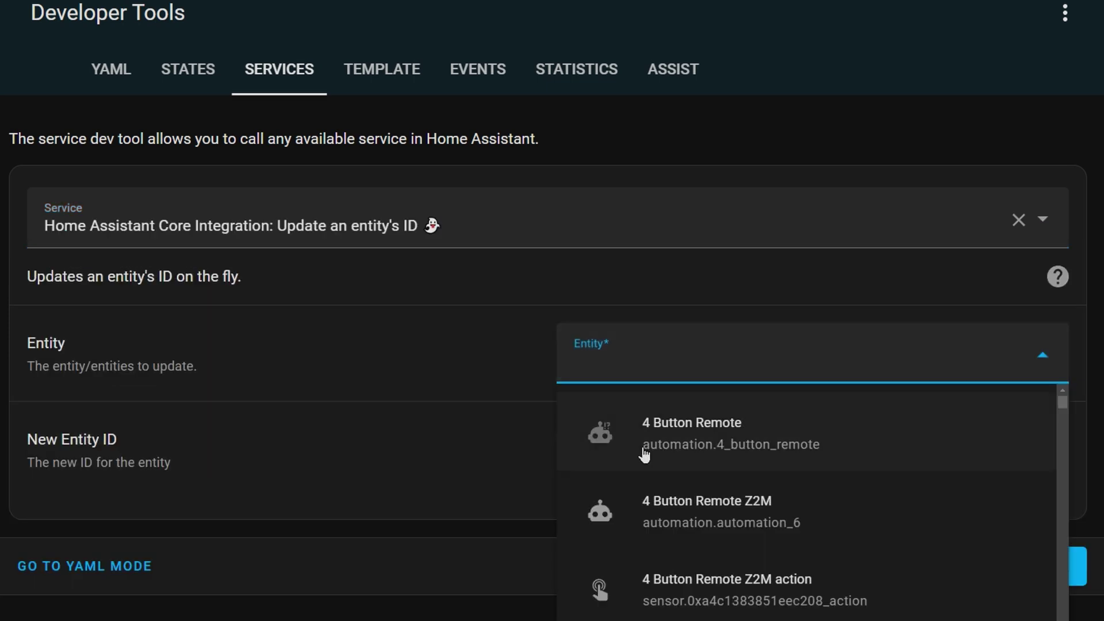
{"action": "left_click", "coordinate": [683, 585]}
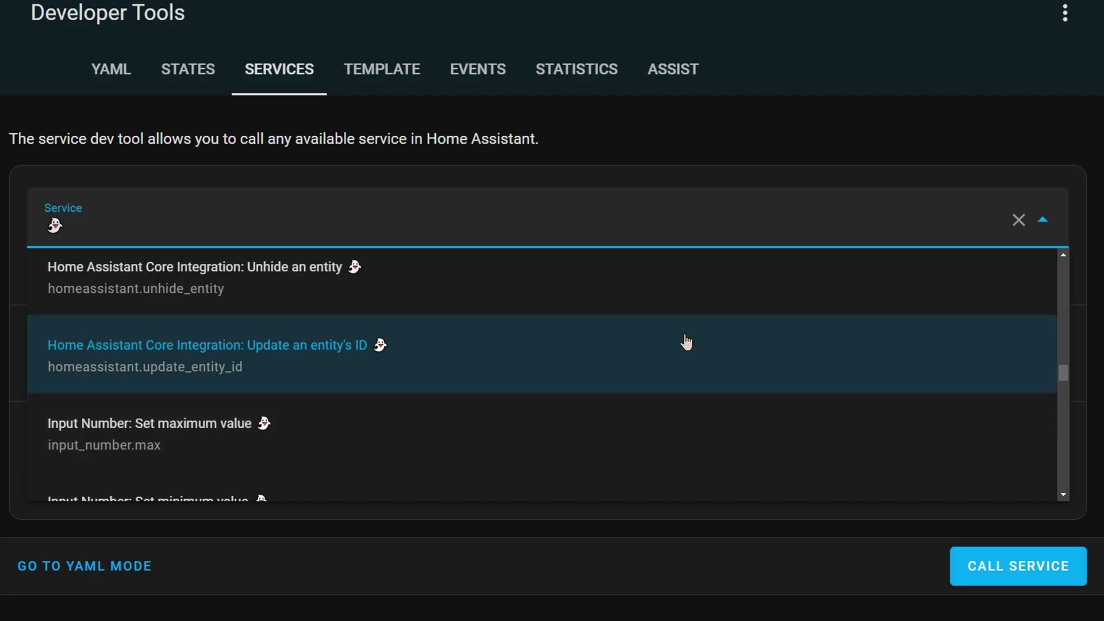
Step: Choose Number: Set maximum value and target the Aqara P1 Detection interval entity
{"action": "scroll", "coordinate": [686, 342], "scroll_direction": "down", "scroll_amount": 1}
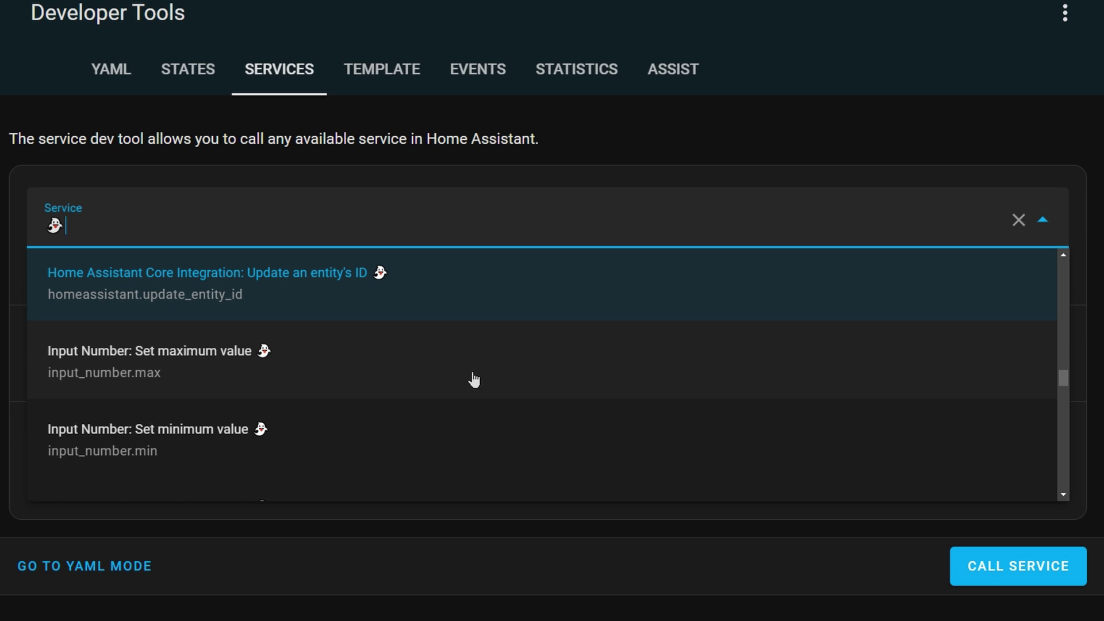
{"action": "scroll", "coordinate": [473, 380], "scroll_direction": "down", "scroll_amount": 1}
{"action": "scroll", "coordinate": [469, 443], "scroll_direction": "down", "scroll_amount": 1}
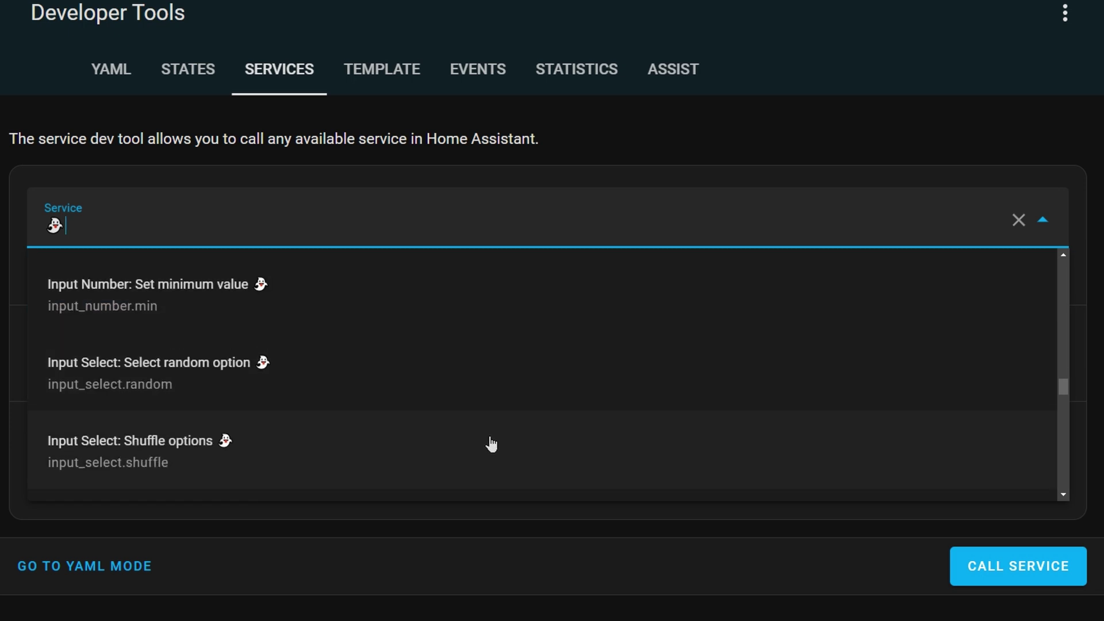
{"action": "scroll", "coordinate": [499, 383], "scroll_direction": "down", "scroll_amount": 10}
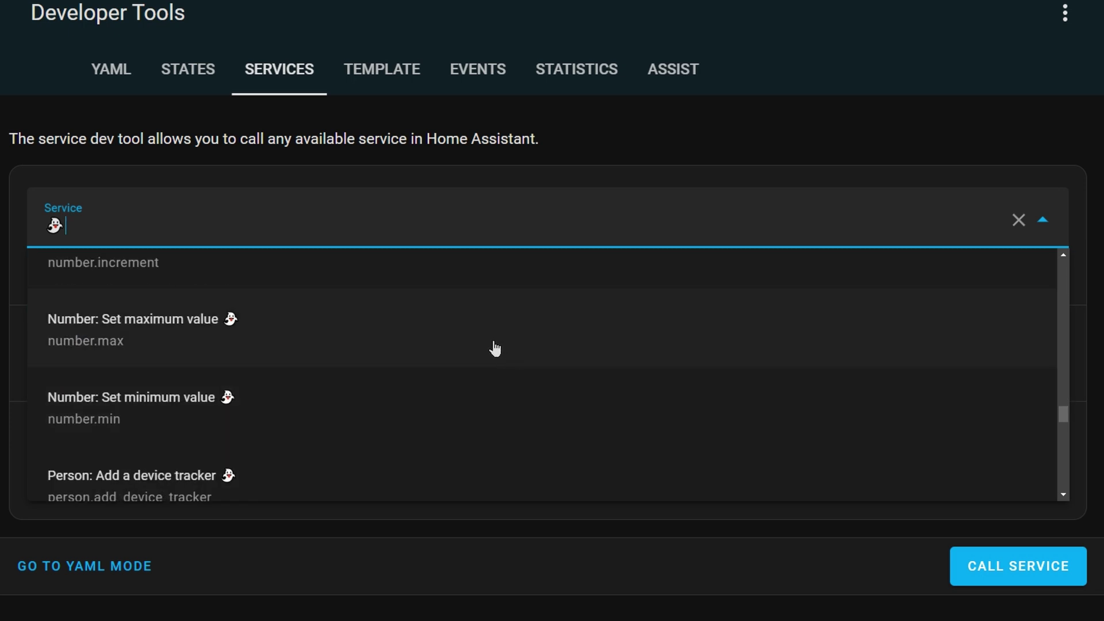
{"action": "left_click", "coordinate": [494, 348]}
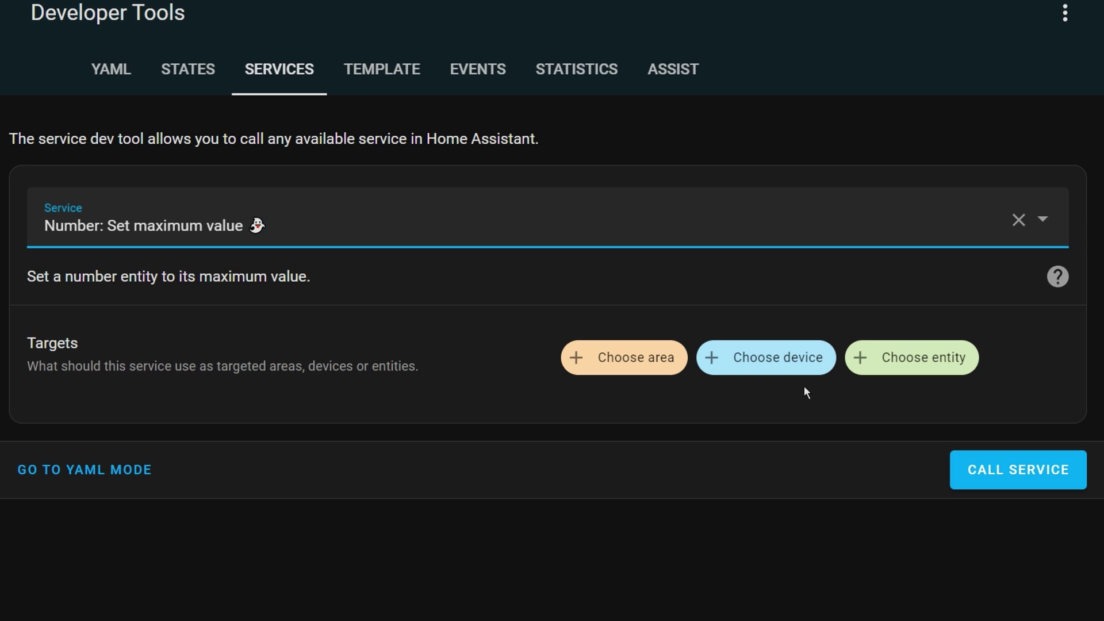
{"action": "left_click", "coordinate": [919, 371]}
{"action": "left_click", "coordinate": [692, 469]}
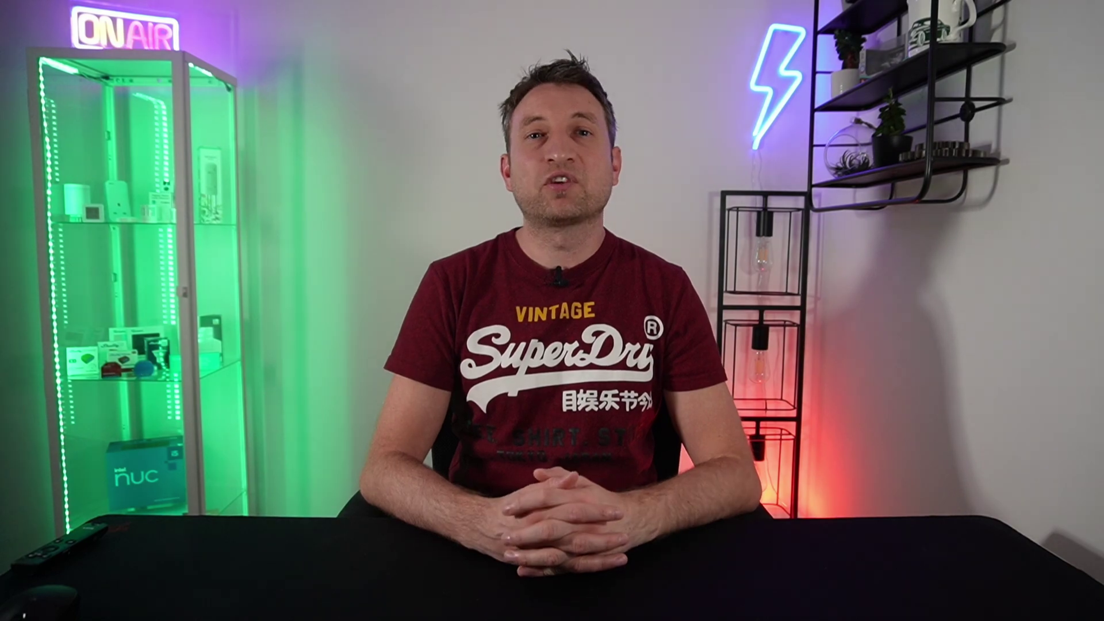
Step: Review the Pester the Mrs helper's name, icon and options, and its current state
{"action": "left_click", "coordinate": [446, 305]}
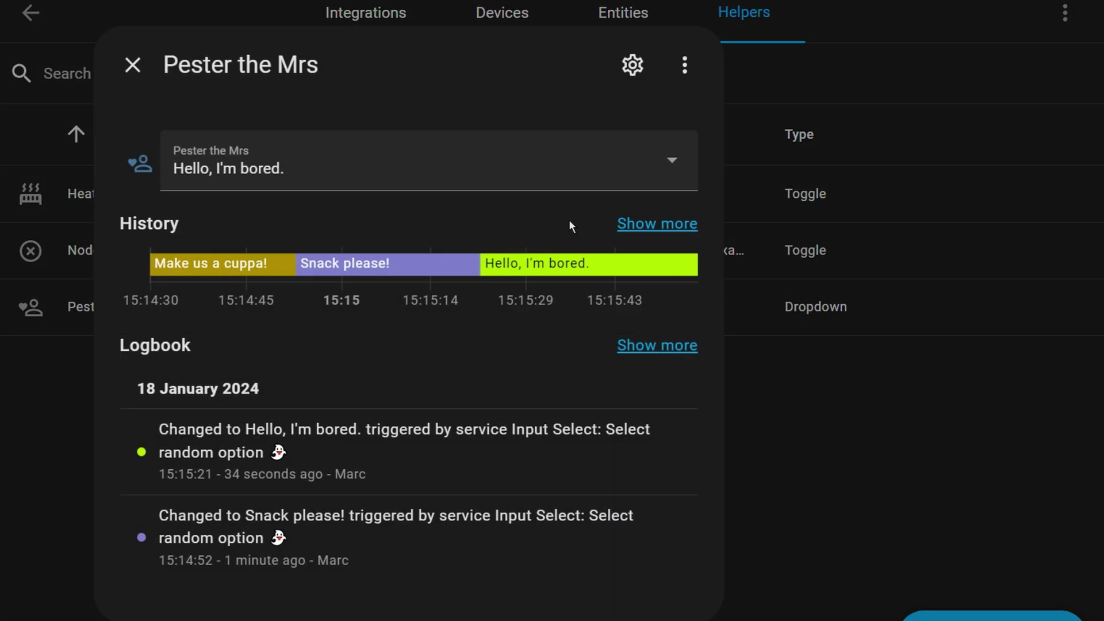
{"action": "left_click", "coordinate": [632, 65]}
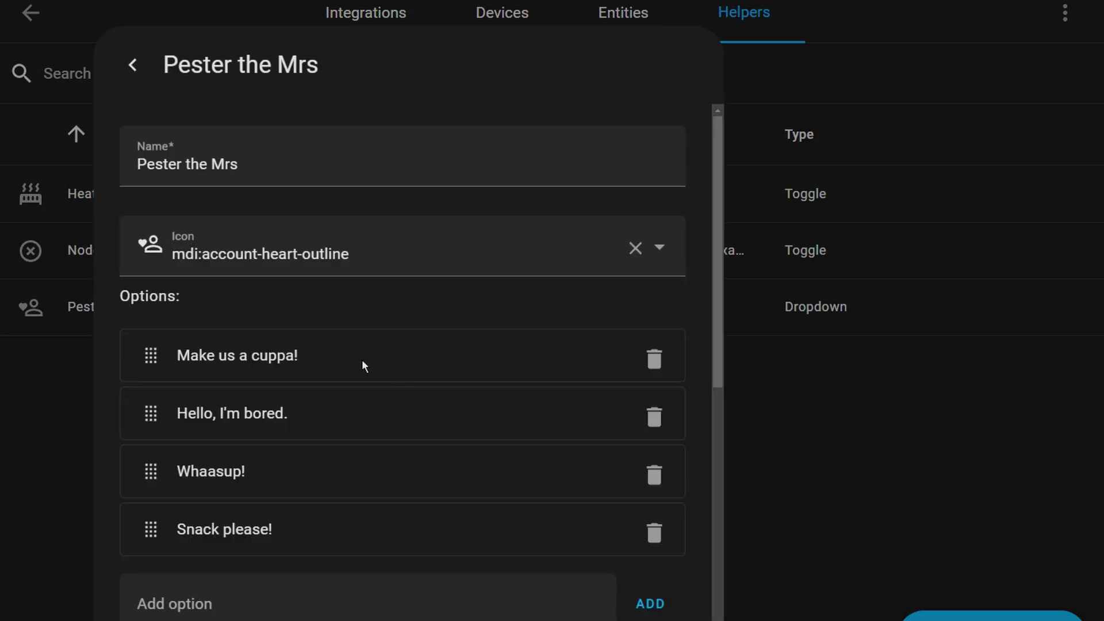
{"action": "scroll", "coordinate": [367, 368], "scroll_direction": "down", "scroll_amount": 3}
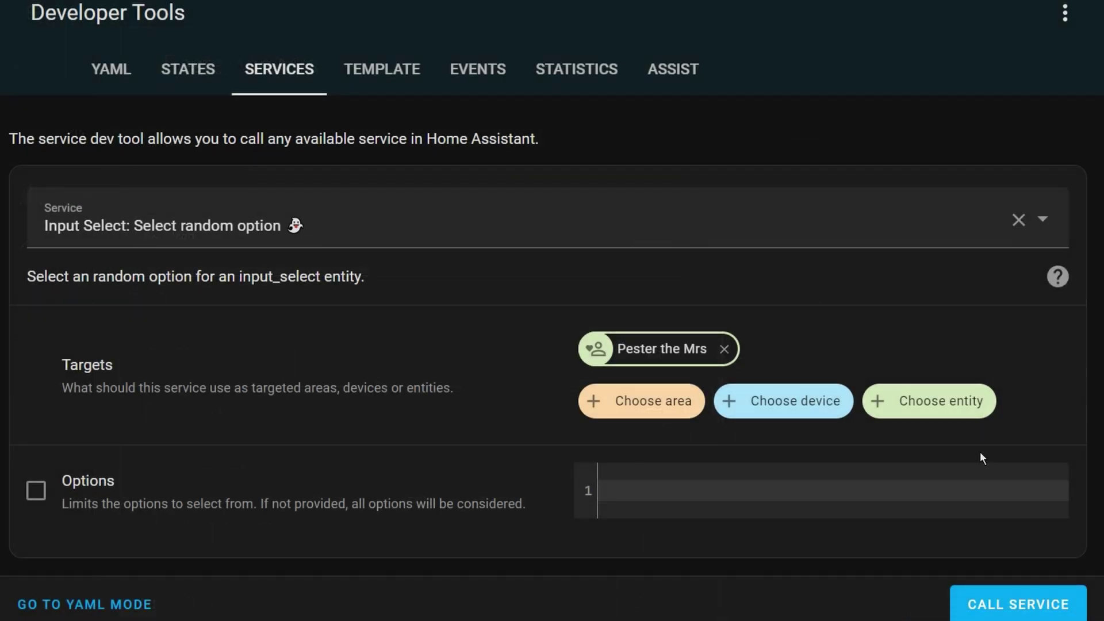
{"action": "left_click", "coordinate": [190, 72]}
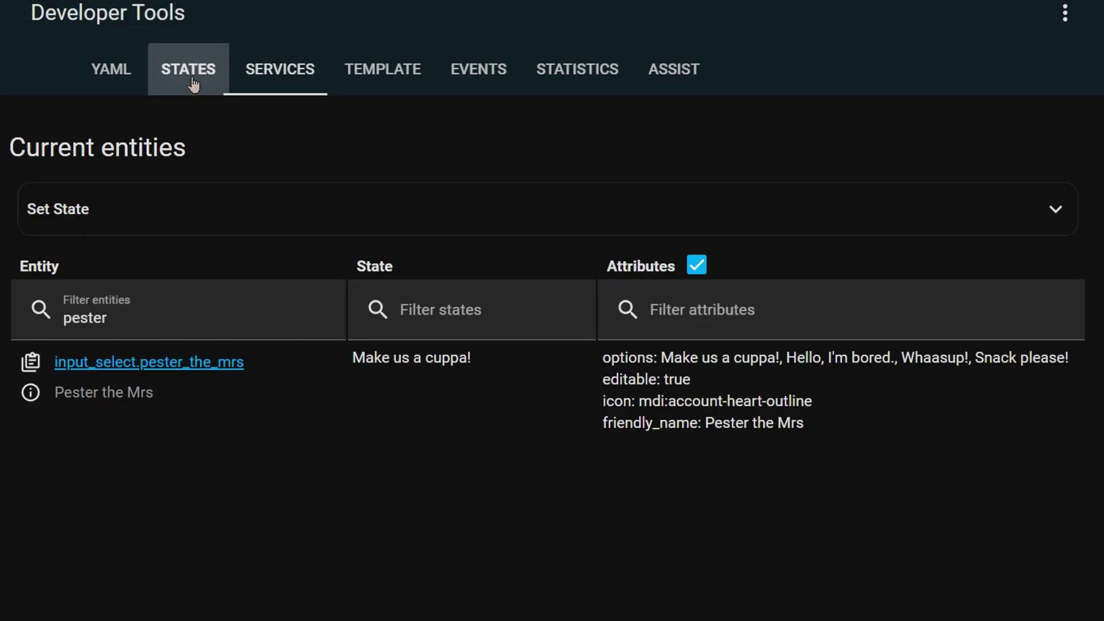
{"action": "left_click_drag", "start_coordinate": [467, 335], "coordinate": [340, 337]}
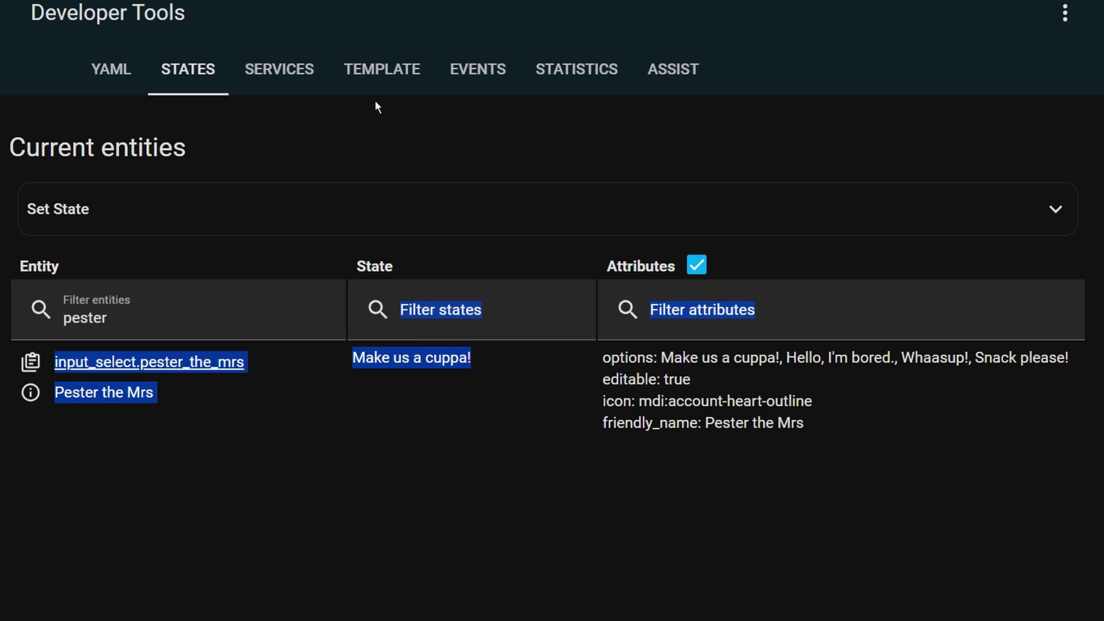
Step: Run Select random option on Pester the Mrs and check its new option in States
{"action": "left_click", "coordinate": [300, 81]}
{"action": "left_click", "coordinate": [989, 595]}
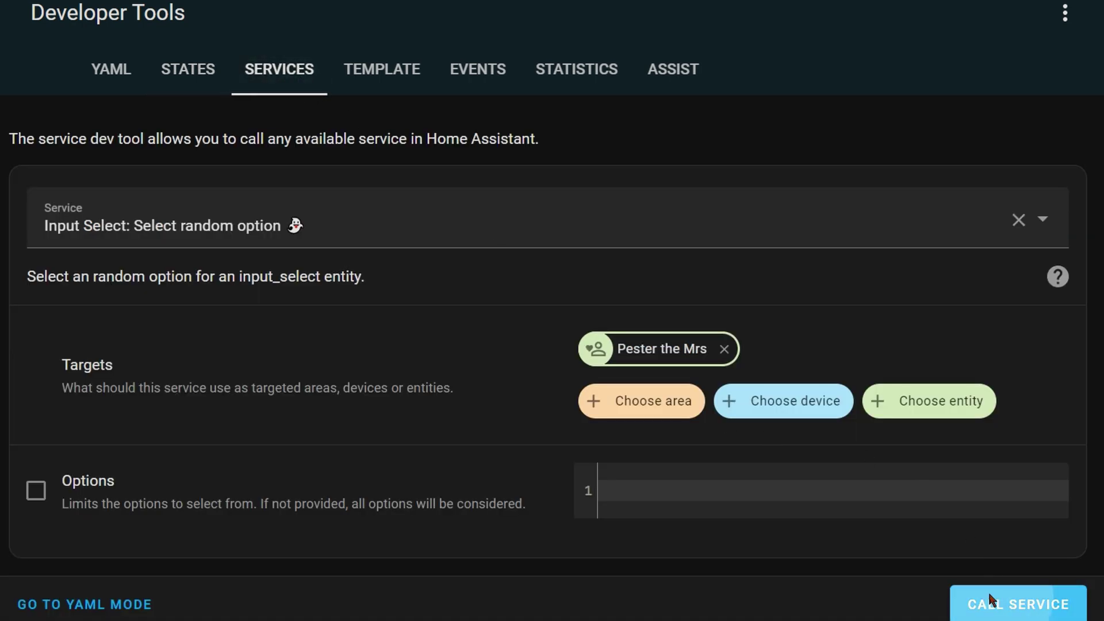
{"action": "left_click", "coordinate": [205, 69]}
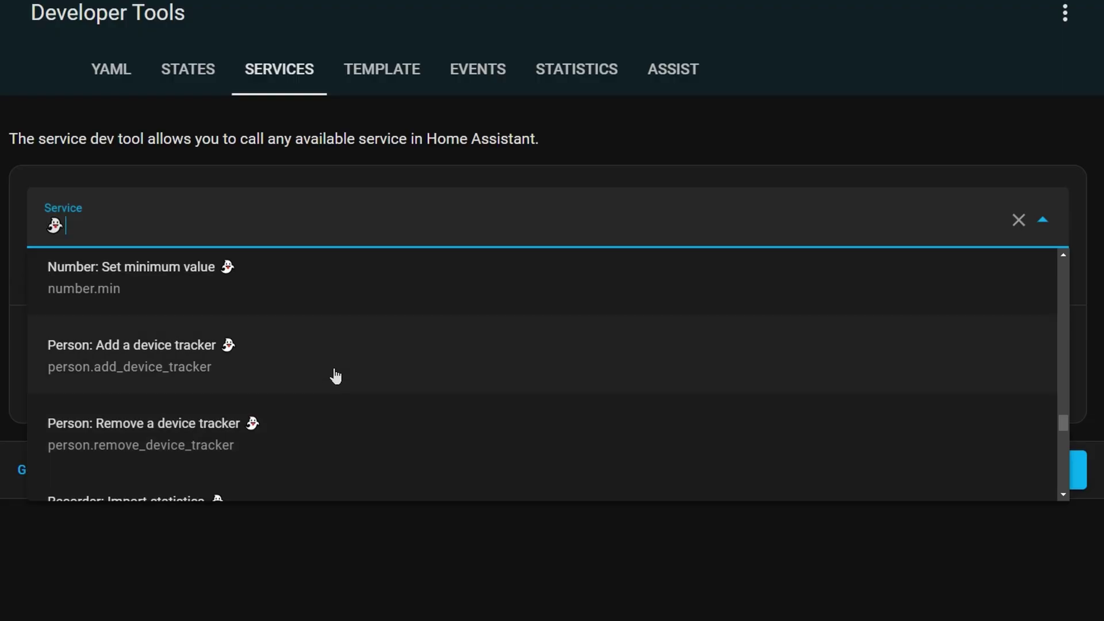
{"action": "left_click", "coordinate": [336, 376]}
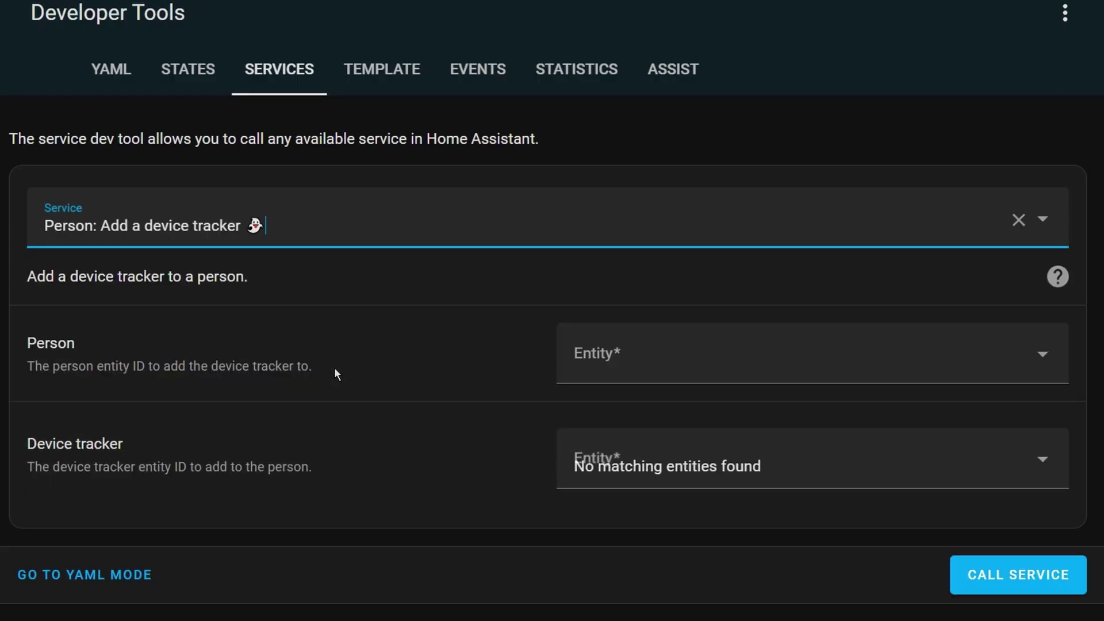
Step: Select the only person entity in the Person field of Add a device tracker
{"action": "left_click", "coordinate": [629, 353]}
{"action": "left_click", "coordinate": [697, 442]}
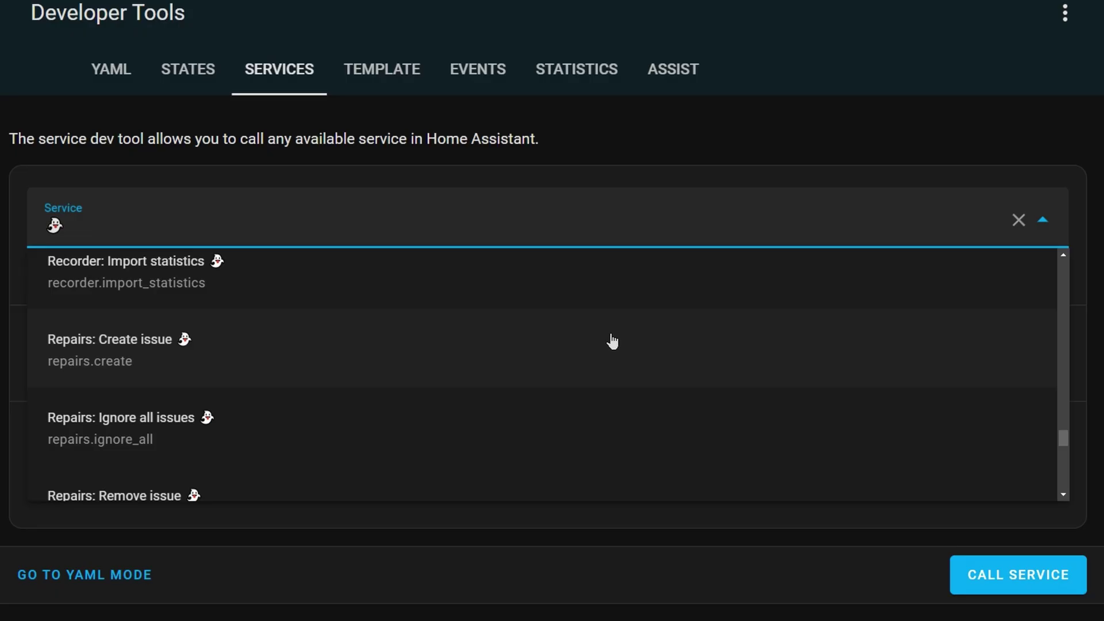
{"action": "scroll", "coordinate": [609, 339], "scroll_direction": "up", "scroll_amount": 2}
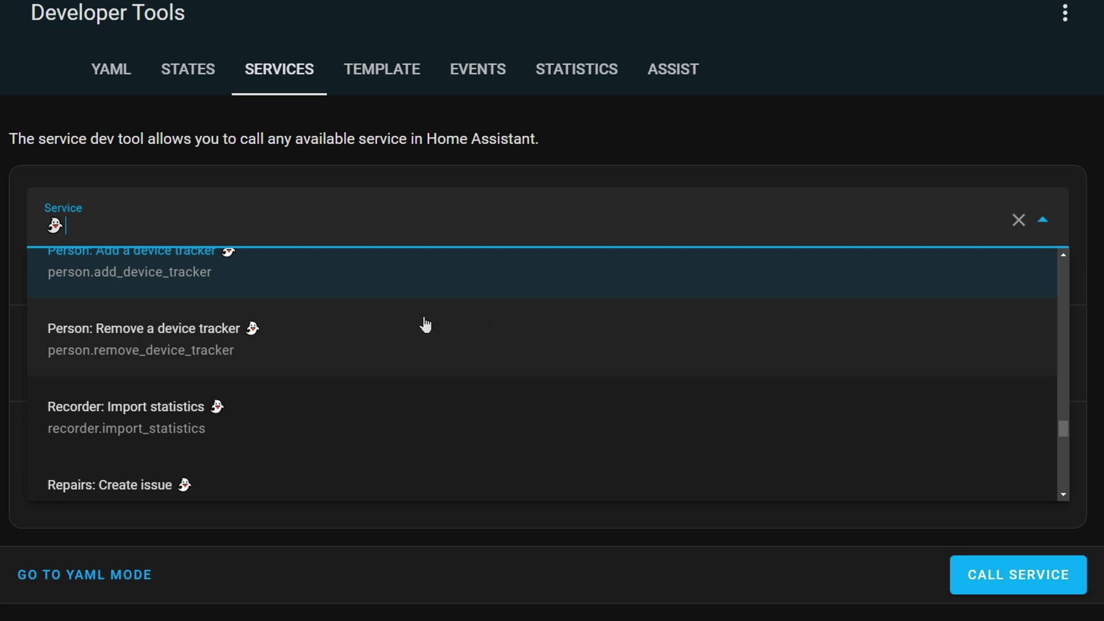
Step: Choose Recorder: Import statistics and set its Statistics ID to the person entity
{"action": "left_click", "coordinate": [339, 431]}
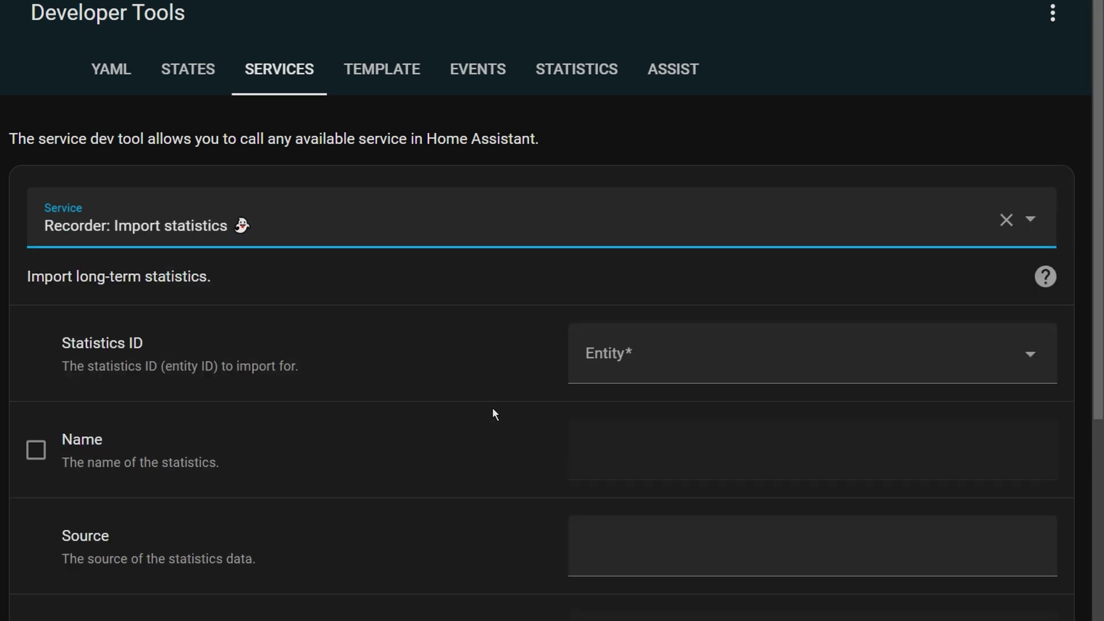
{"action": "scroll", "coordinate": [492, 409], "scroll_direction": "down", "scroll_amount": 1}
{"action": "left_click", "coordinate": [726, 296]}
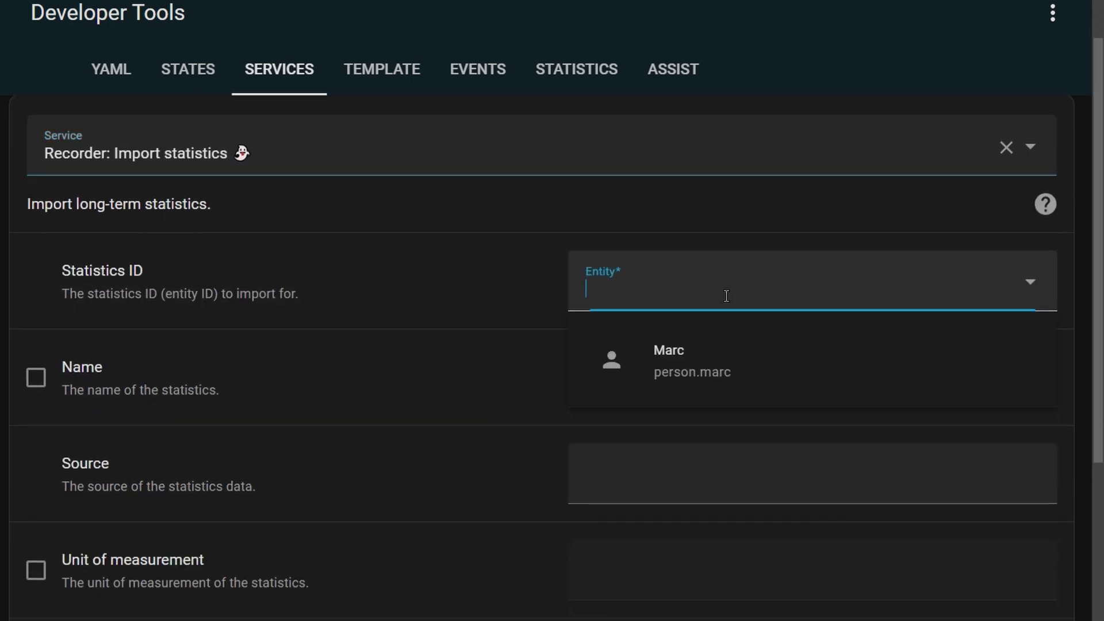
{"action": "left_click", "coordinate": [689, 363]}
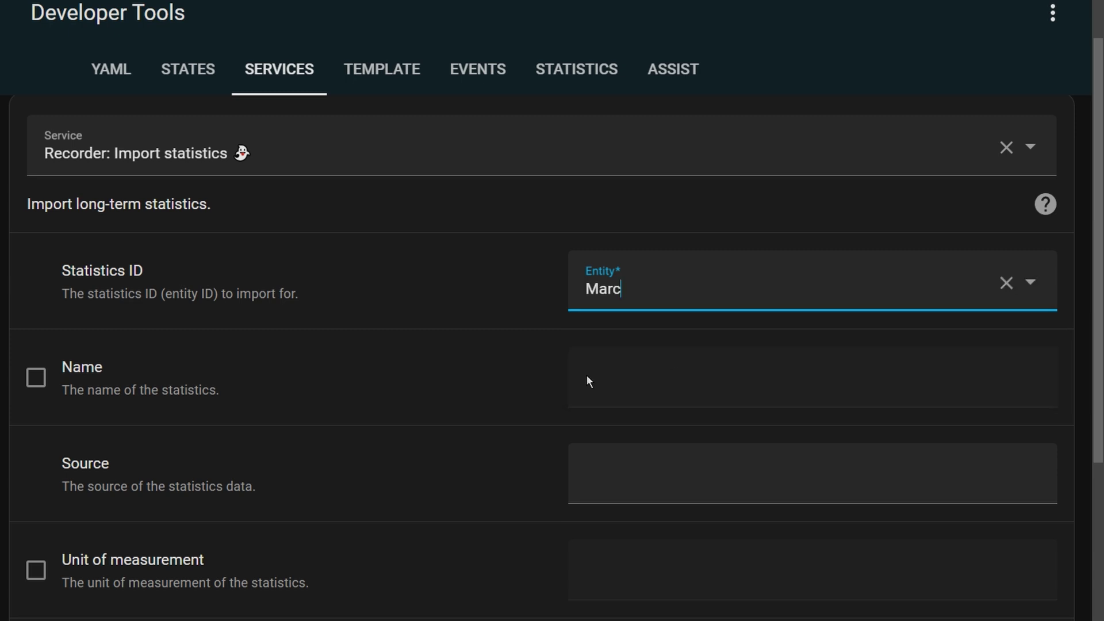
{"action": "scroll", "coordinate": [540, 373], "scroll_direction": "down", "scroll_amount": 2}
{"action": "scroll", "coordinate": [537, 377], "scroll_direction": "down", "scroll_amount": 3}
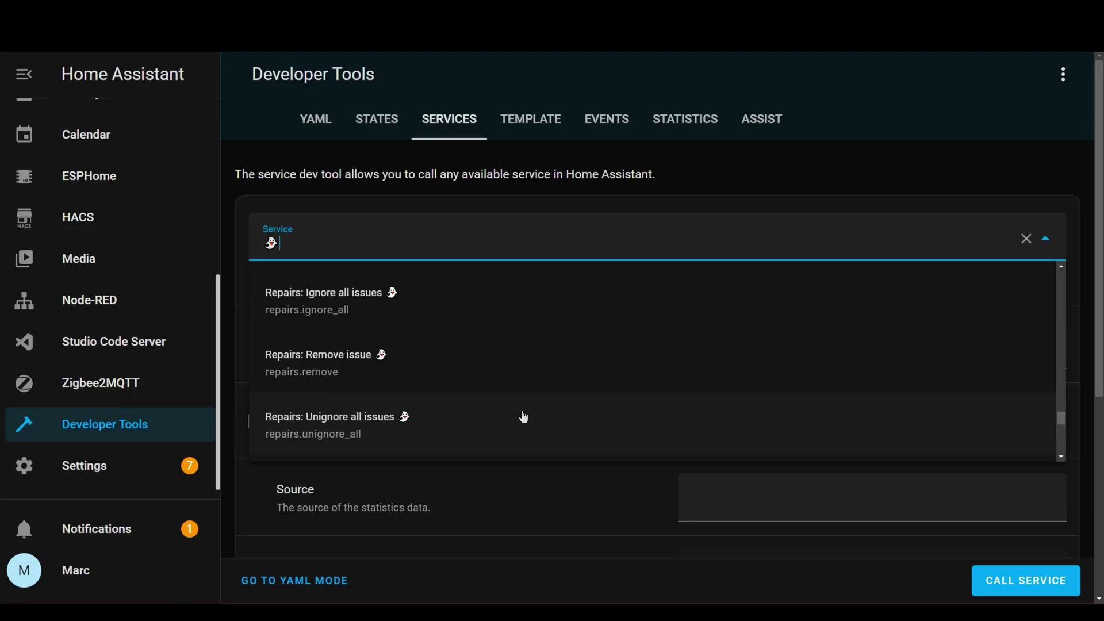
Step: Set up Repairs: Create issue with Critical severity to raise the Device Broken! repair
{"action": "scroll", "coordinate": [479, 348], "scroll_direction": "up", "scroll_amount": 1}
{"action": "left_click", "coordinate": [492, 303]}
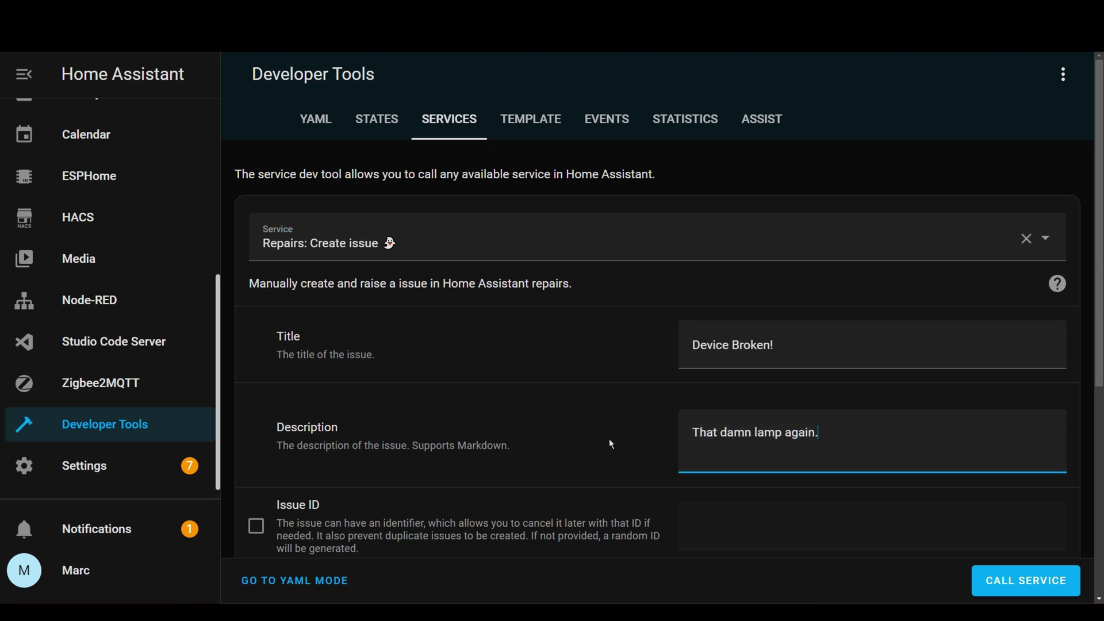
{"action": "scroll", "coordinate": [609, 439], "scroll_direction": "down", "scroll_amount": 4}
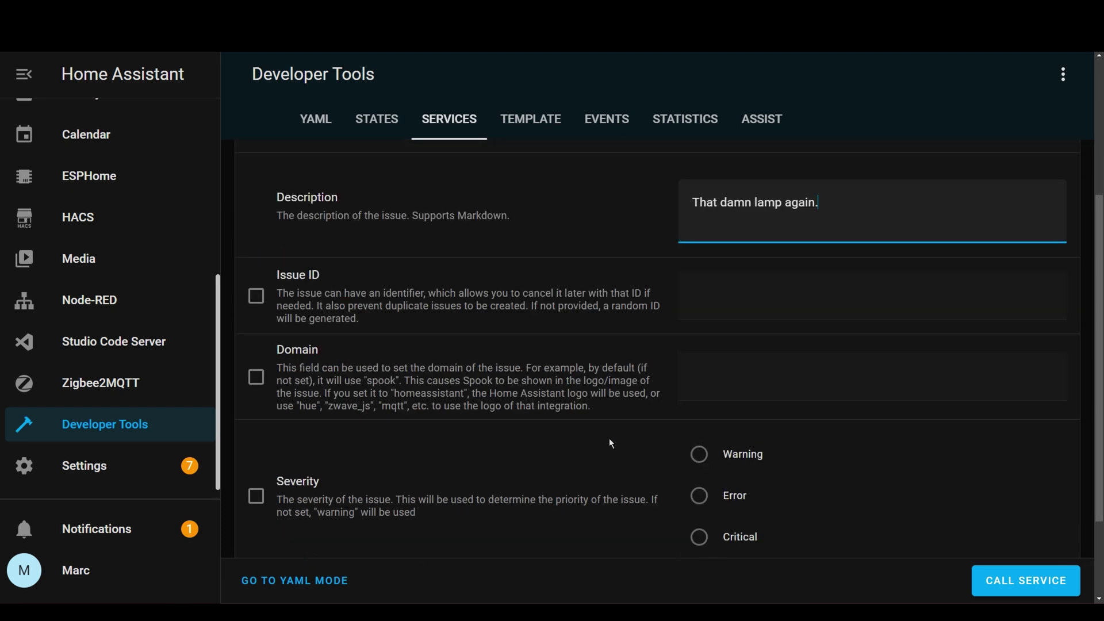
{"action": "left_click", "coordinate": [699, 537]}
{"action": "scroll", "coordinate": [586, 515], "scroll_direction": "down", "scroll_amount": 2}
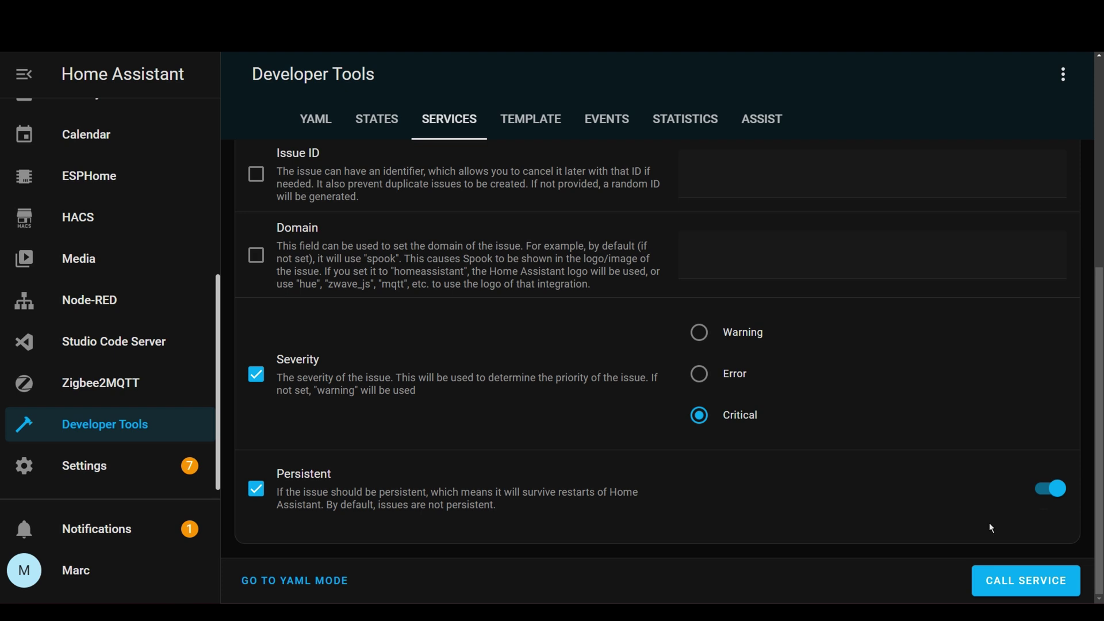
Step: Open the Device Broken! repair in Settings and submit it as resolved
{"action": "left_click", "coordinate": [142, 474]}
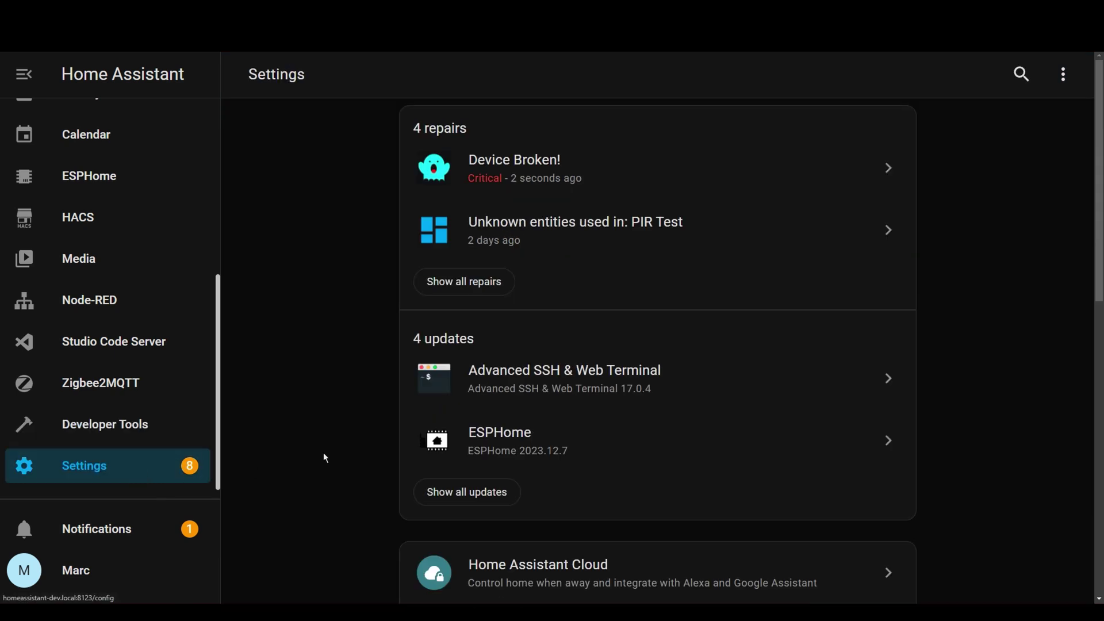
{"action": "left_click", "coordinate": [581, 176]}
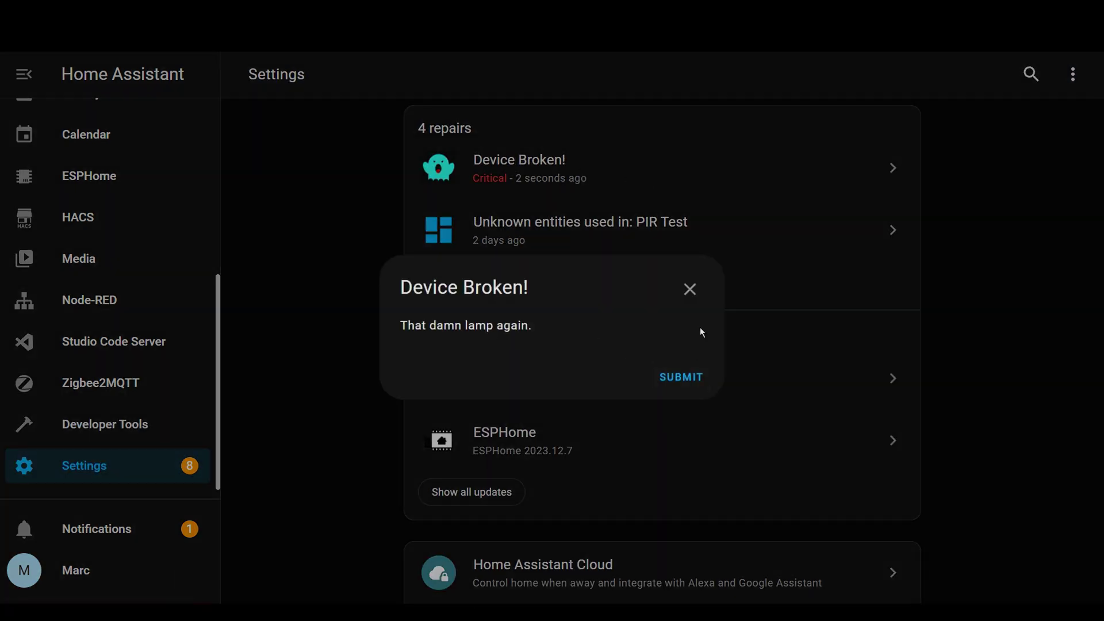
{"action": "left_click", "coordinate": [684, 377]}
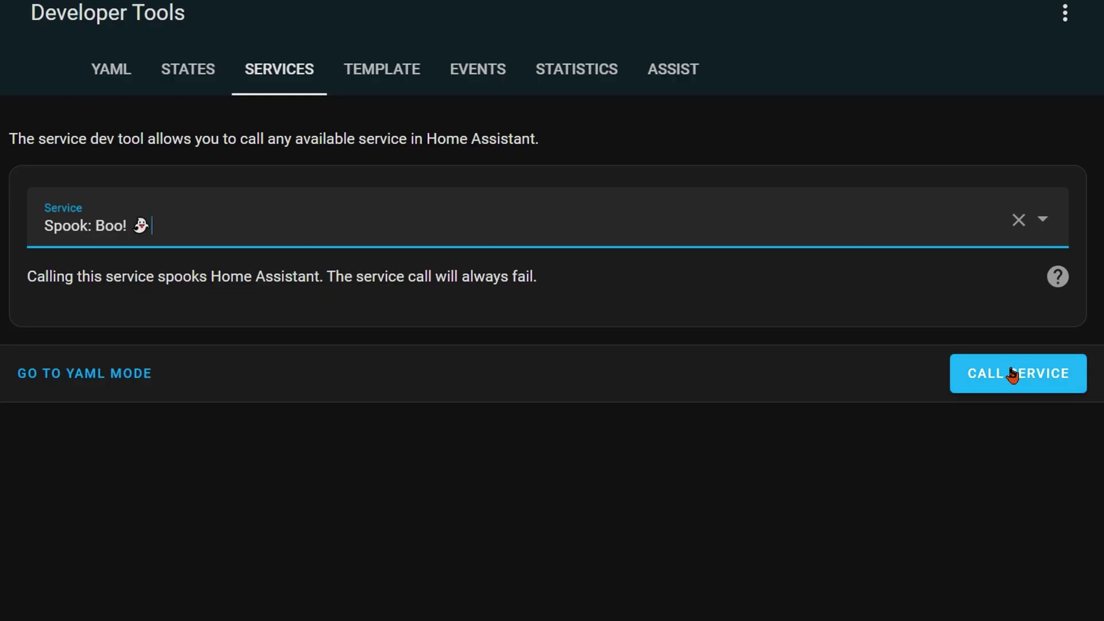
Step: Run the always-failing Spook: Boo! service twice
{"action": "left_click", "coordinate": [1010, 374]}
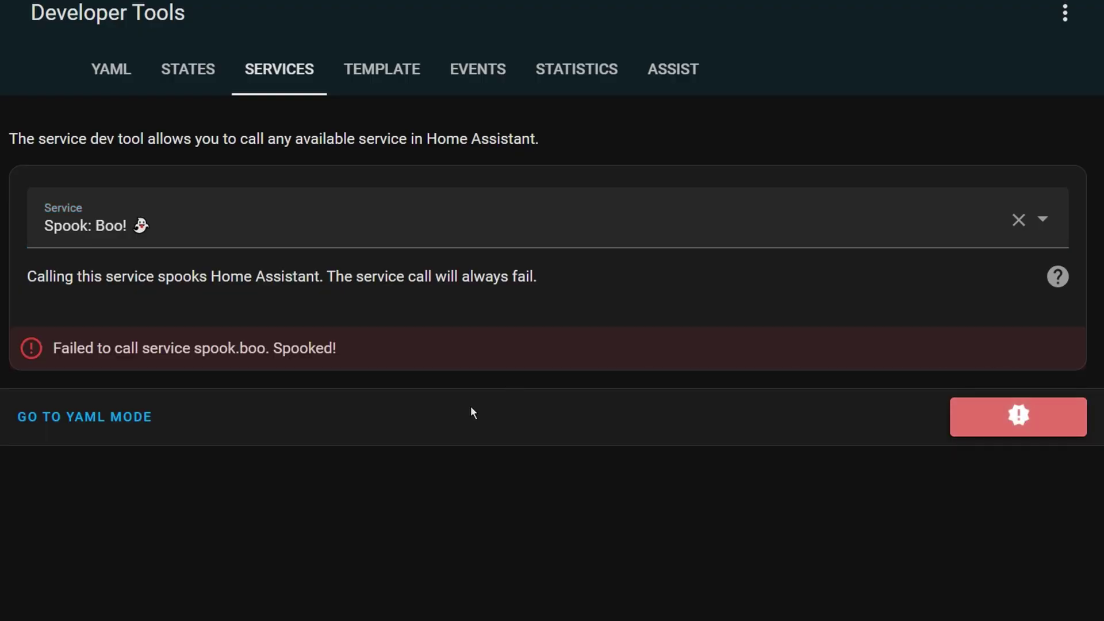
{"action": "left_click", "coordinate": [1010, 426]}
{"action": "left_click", "coordinate": [1042, 219]}
{"action": "left_click_drag", "start_coordinate": [1063, 270], "coordinate": [953, 465]}
{"action": "scroll", "coordinate": [316, 342], "scroll_direction": "up", "scroll_amount": 3}
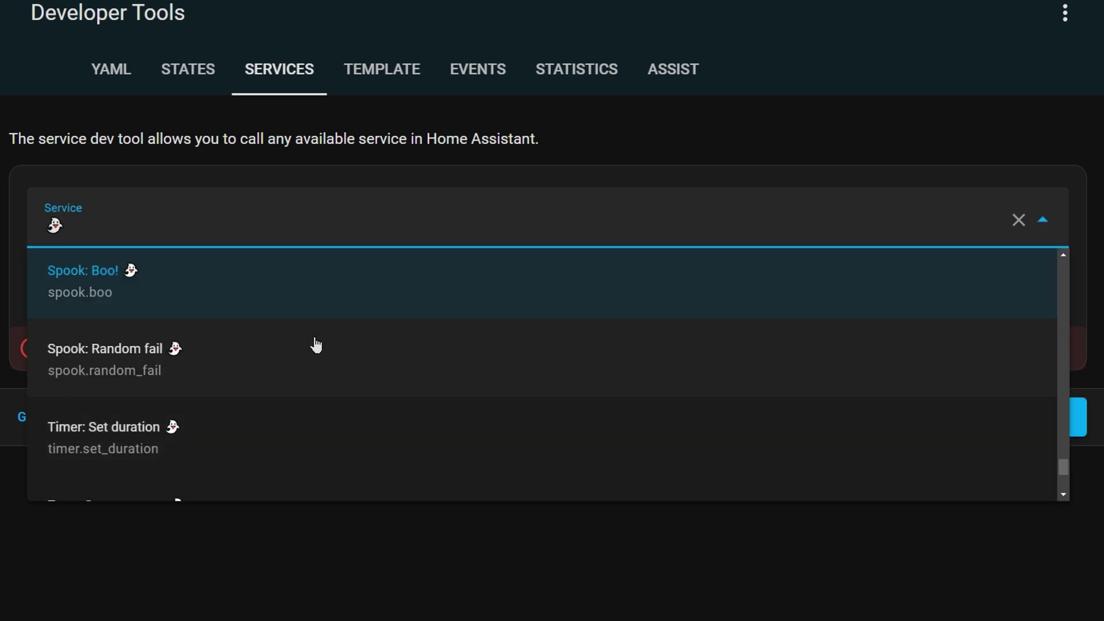
Step: Run Spook: Random fail four times, seeing failures and successes, then choose Timer: Set duration
{"action": "left_click", "coordinate": [309, 368]}
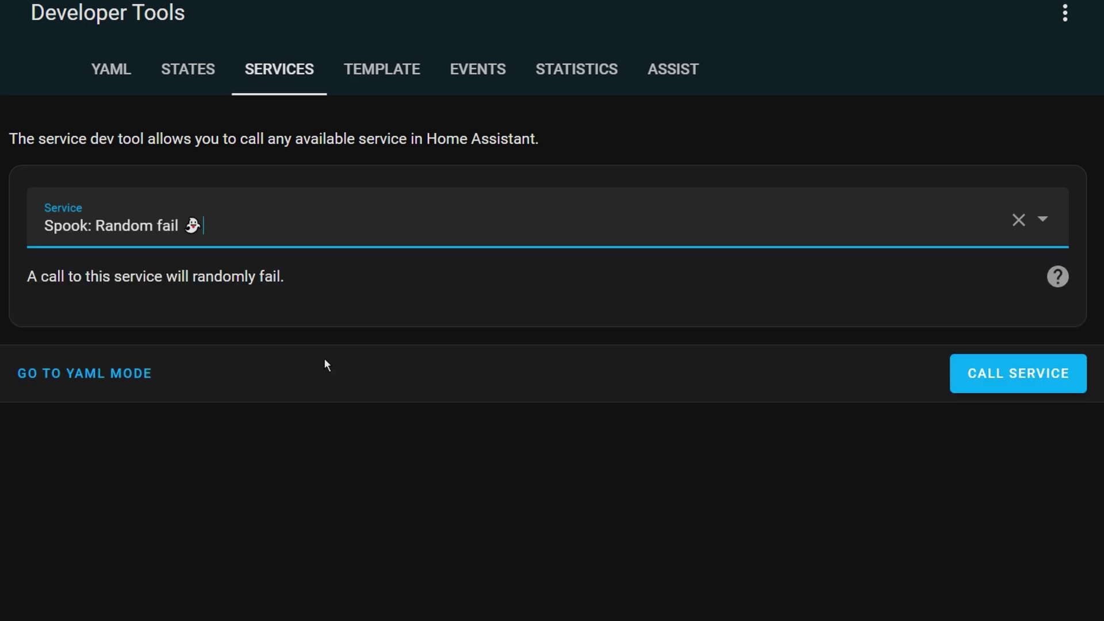
{"action": "left_click", "coordinate": [985, 371]}
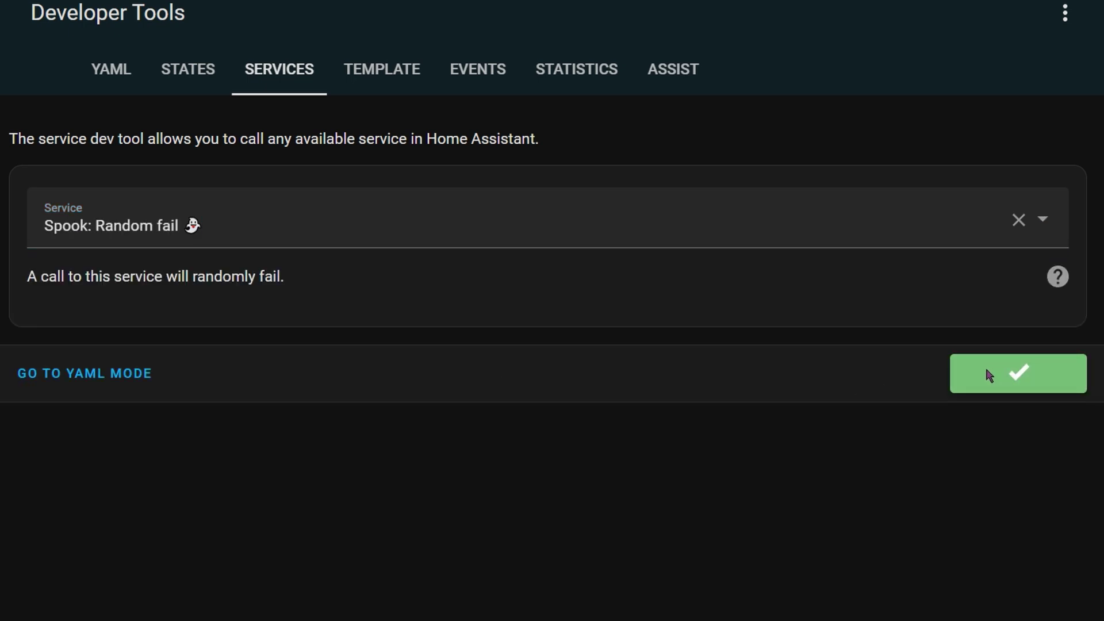
{"action": "left_click", "coordinate": [987, 374]}
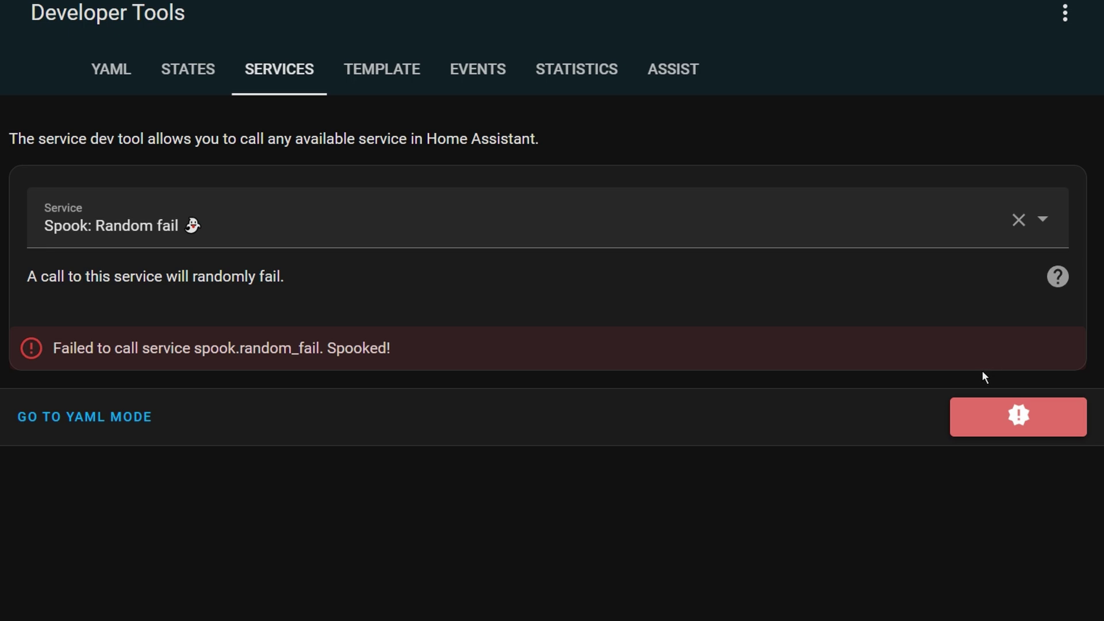
{"action": "left_click", "coordinate": [990, 418]}
{"action": "left_click", "coordinate": [974, 415]}
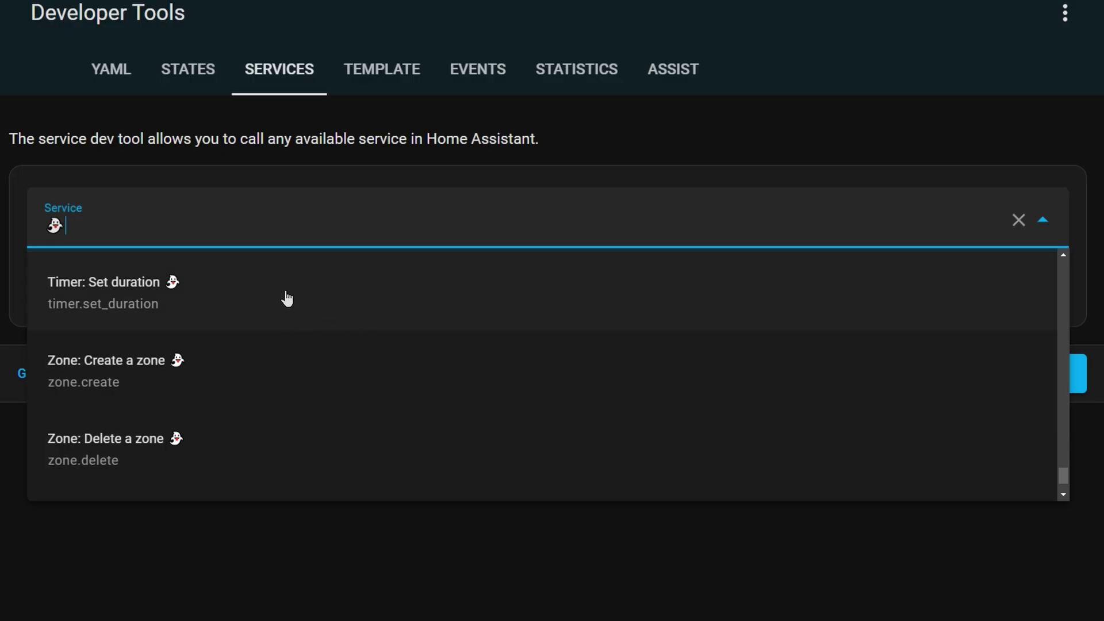
{"action": "left_click", "coordinate": [287, 298]}
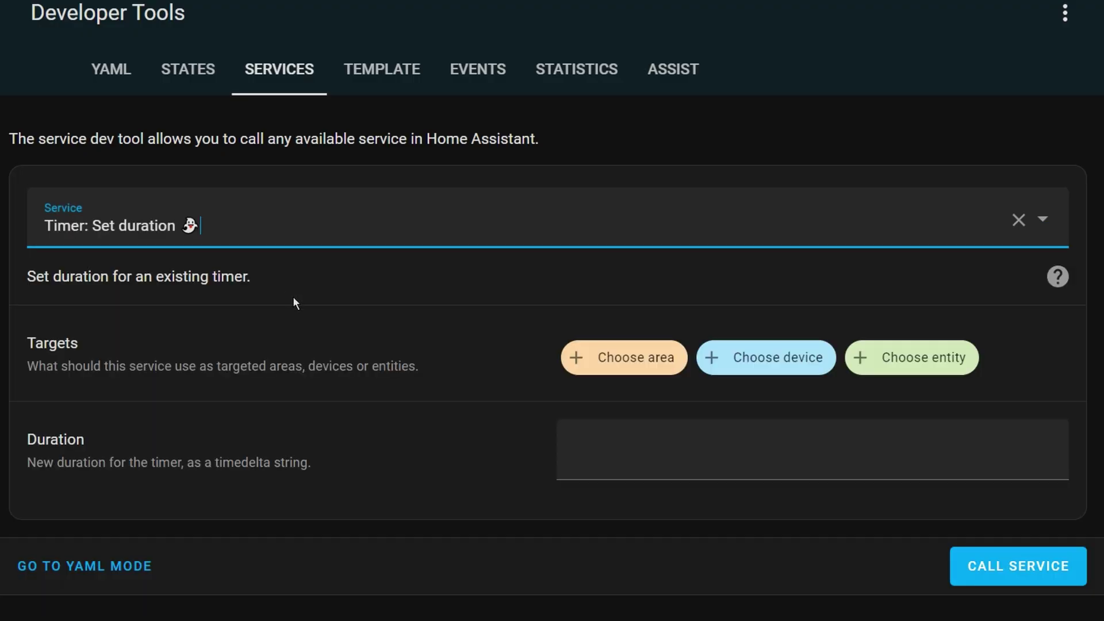
Step: Show the service list down to Spook's Zone services: Create, Delete and Update a zone
{"action": "left_click", "coordinate": [611, 457]}
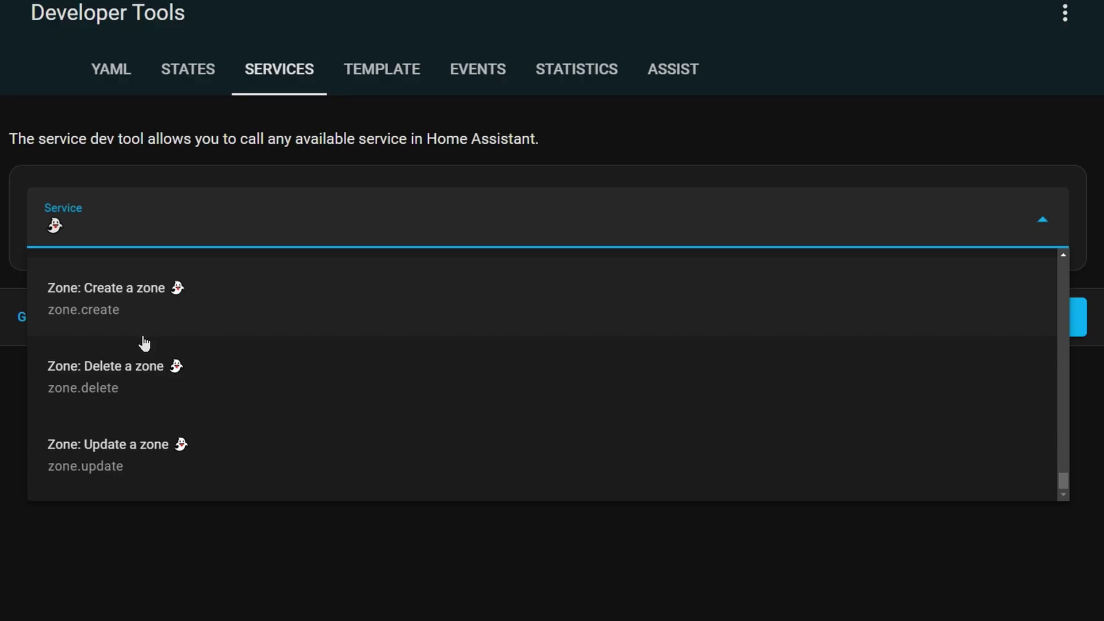
Step: Fill in Zone: Create a zone with a name, longitude -1 and a 100 m radius
{"action": "left_click", "coordinate": [284, 309]}
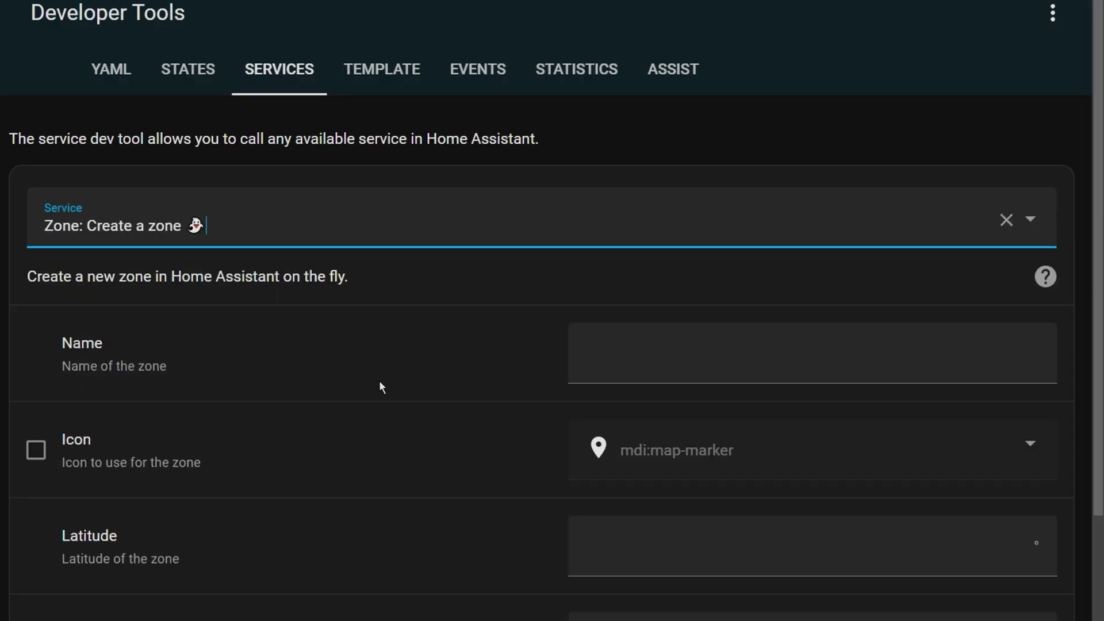
{"action": "left_click", "coordinate": [644, 369]}
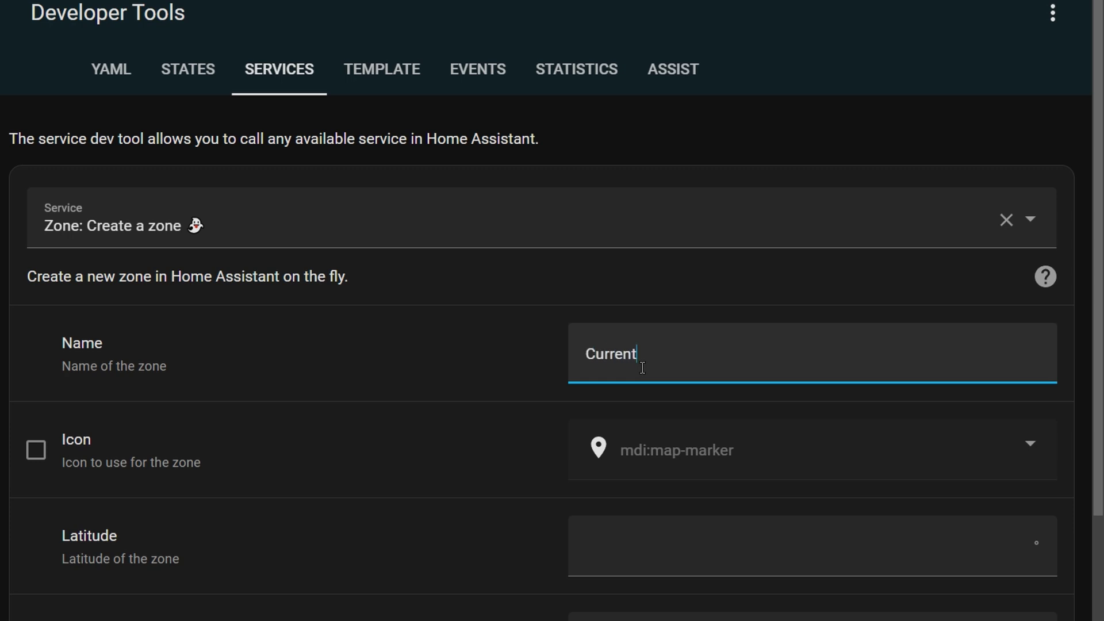
{"action": "scroll", "coordinate": [642, 368], "scroll_direction": "down", "scroll_amount": 3}
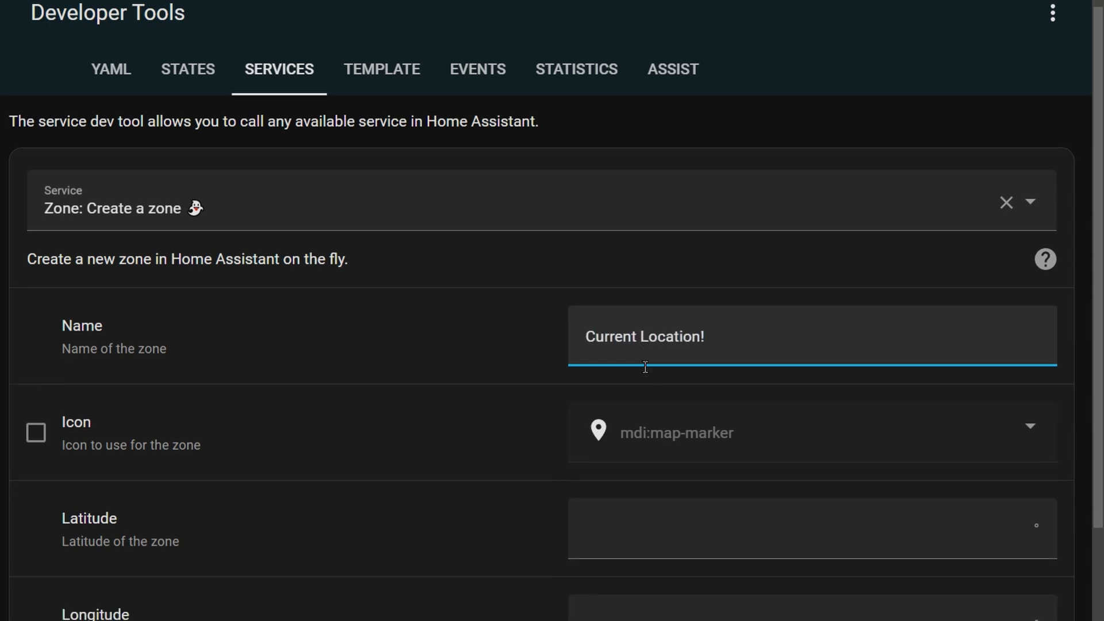
{"action": "left_click", "coordinate": [613, 402]}
{"action": "left_click", "coordinate": [616, 496]}
{"action": "type", "text": "-1"}
{"action": "scroll", "coordinate": [613, 497], "scroll_direction": "down", "scroll_amount": 1}
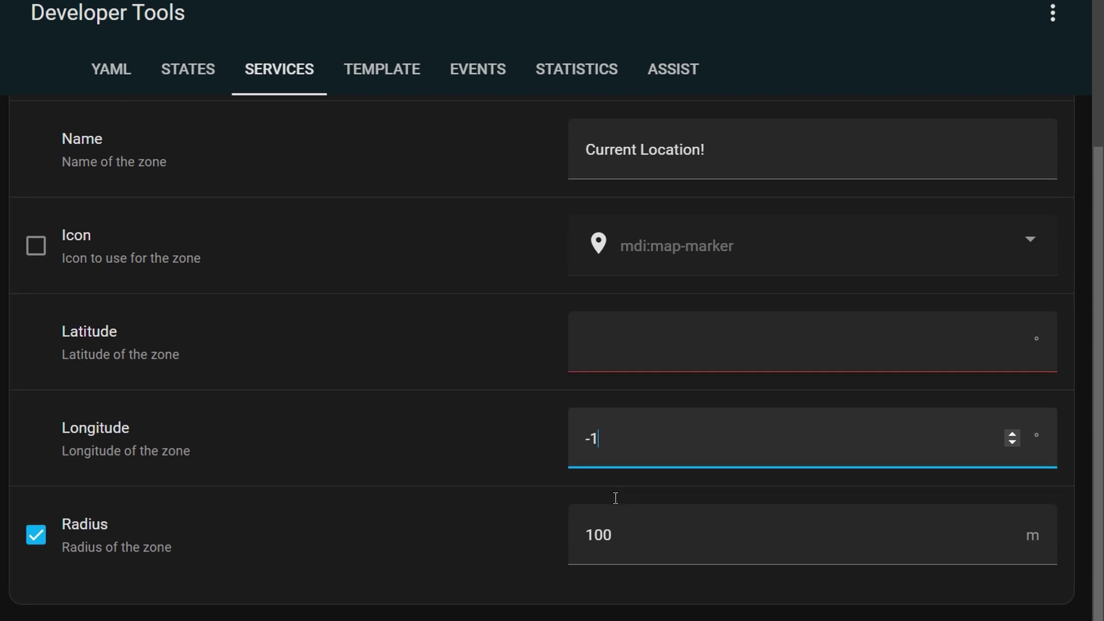
{"action": "left_click", "coordinate": [629, 532]}
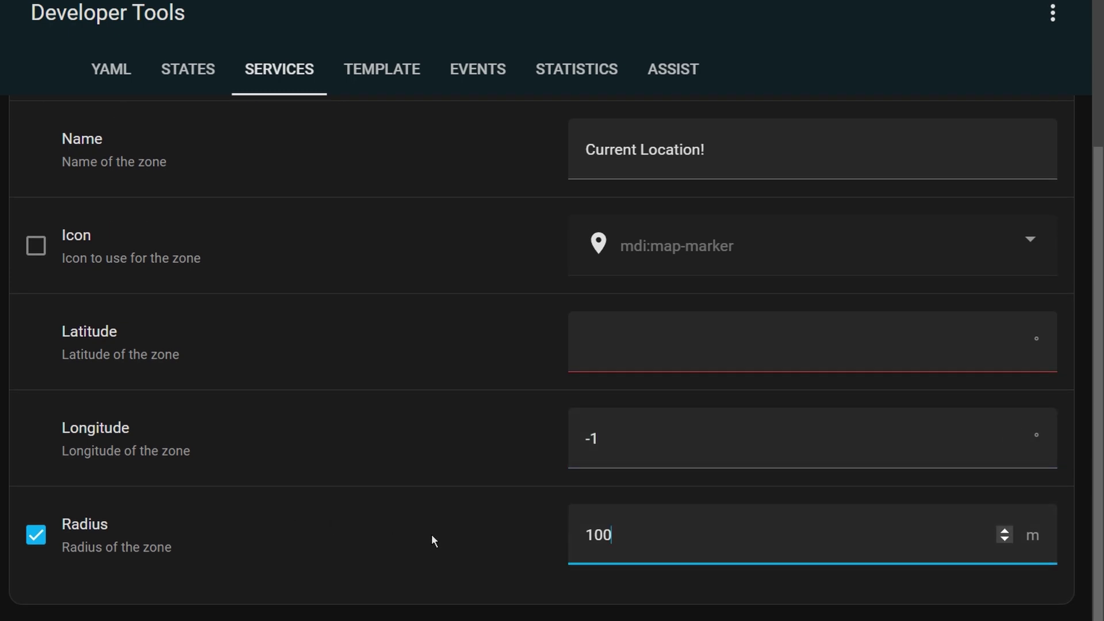
{"action": "scroll", "coordinate": [420, 509], "scroll_direction": "up", "scroll_amount": 3}
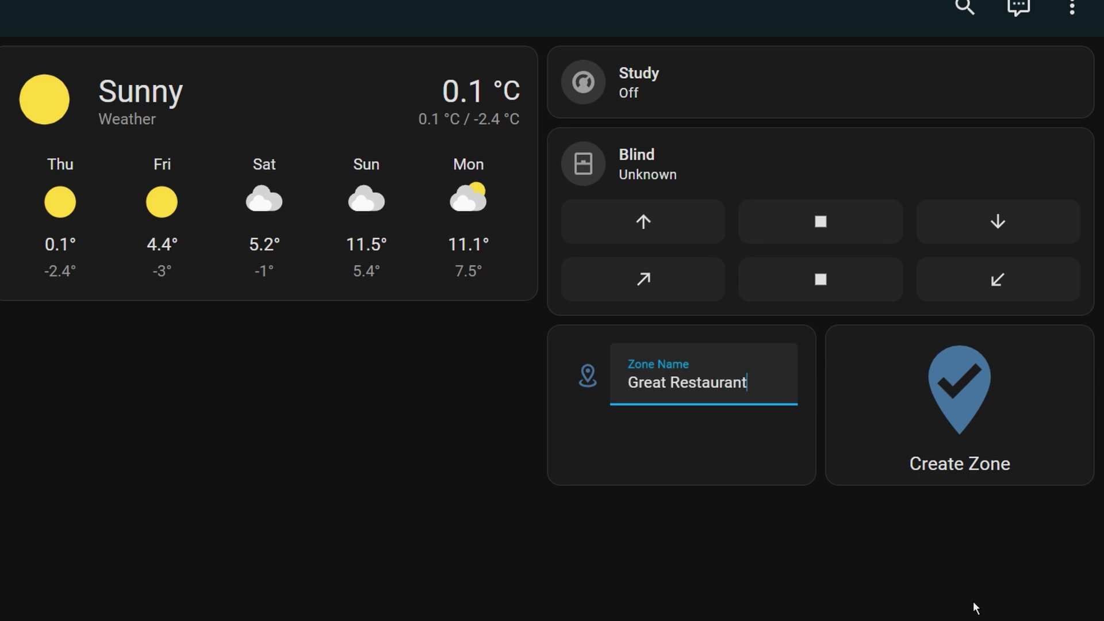
Step: Create the Great Restaurant zone from the dashboard card
{"action": "left_click", "coordinate": [971, 410]}
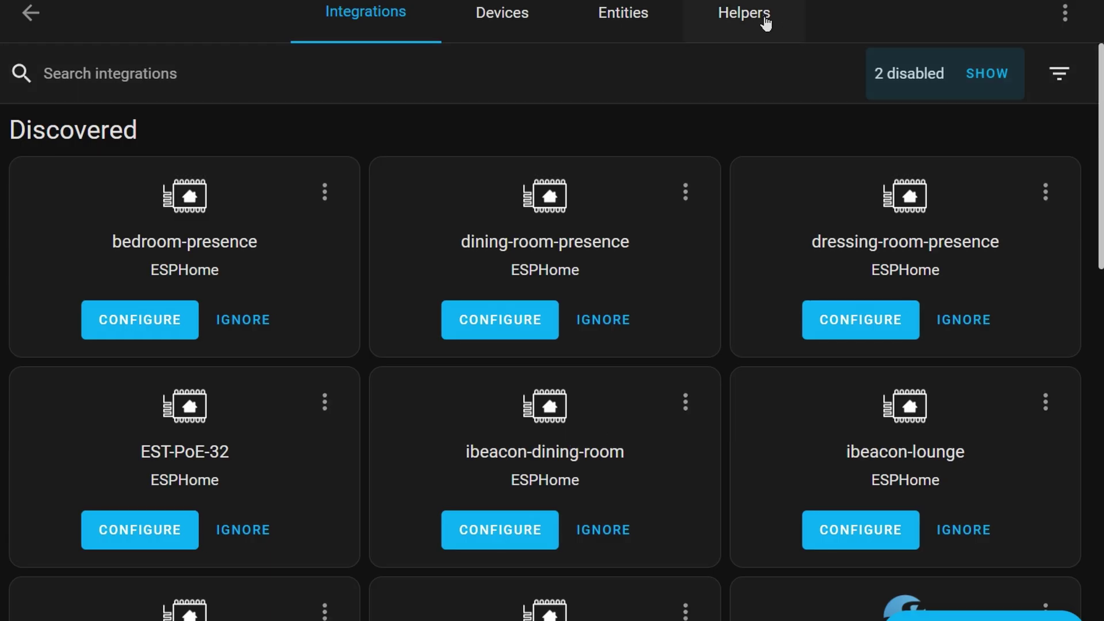
Step: Start a new Inverse helper of the 'Inverse a binary sensor' type
{"action": "left_click", "coordinate": [765, 23]}
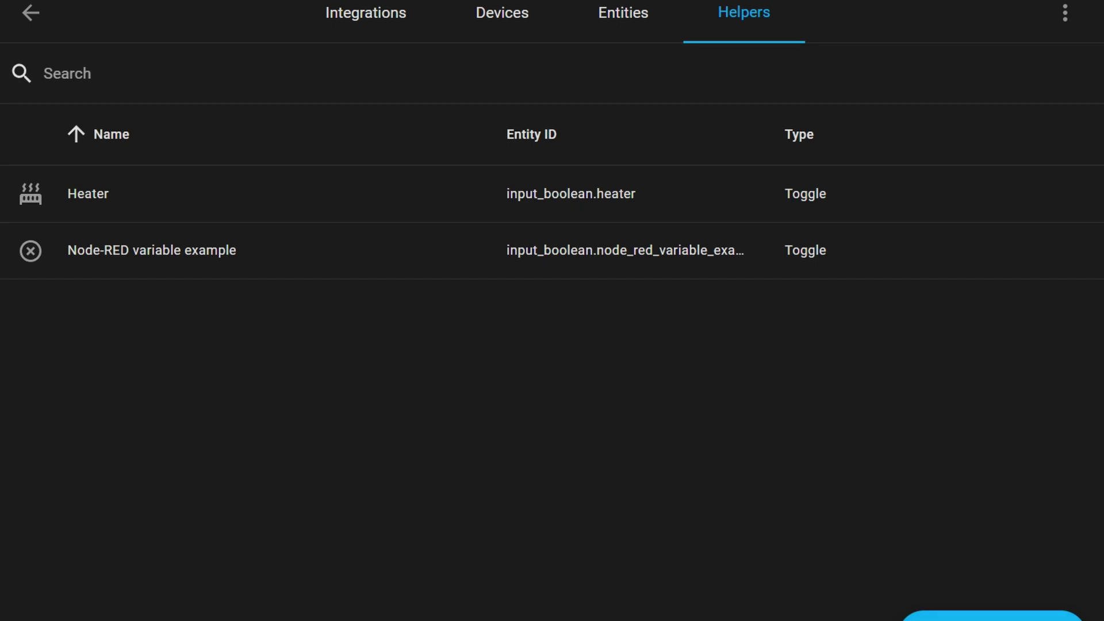
{"action": "left_click", "coordinate": [991, 617]}
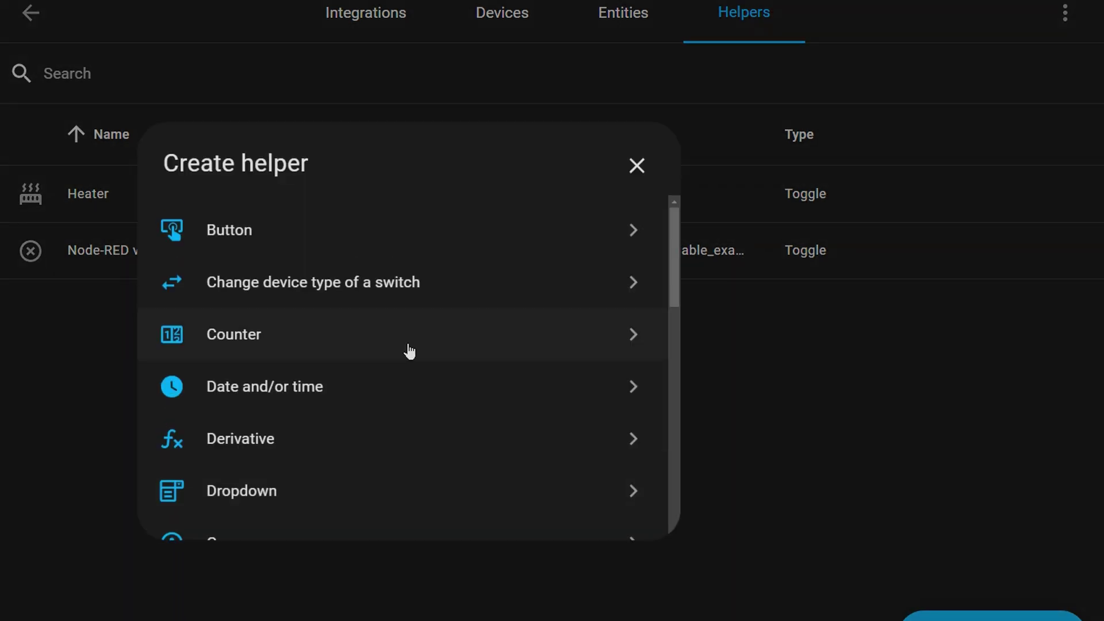
{"action": "scroll", "coordinate": [410, 351], "scroll_direction": "down", "scroll_amount": 5}
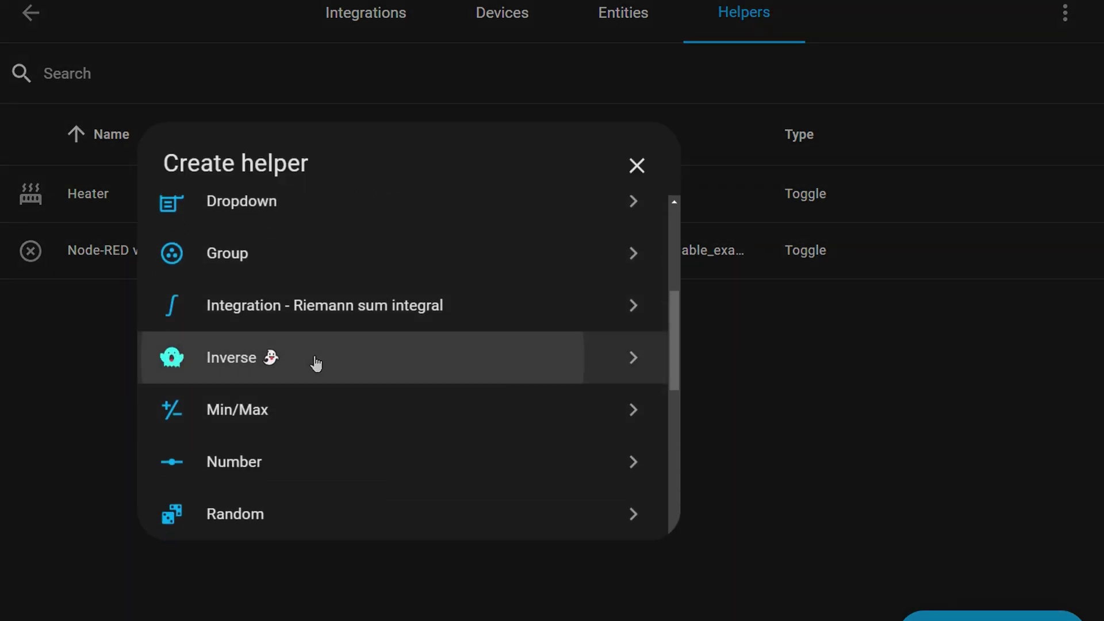
{"action": "left_click", "coordinate": [316, 363]}
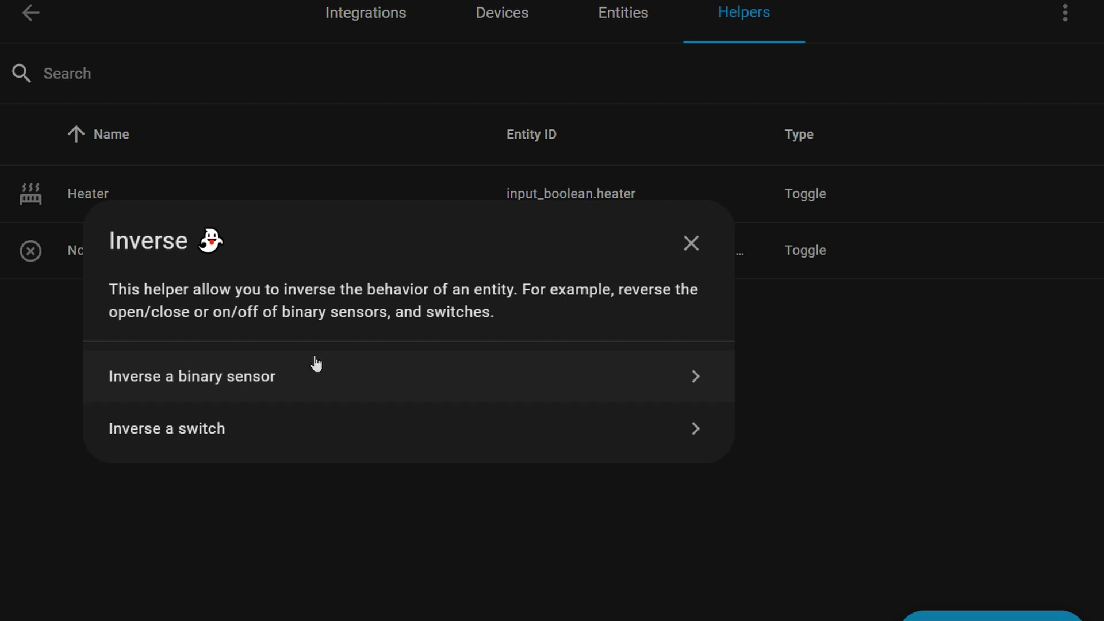
{"action": "left_click", "coordinate": [332, 384]}
Step: Invert Lounge Presence as 'Lounge NOT Present', save it, and view its details
{"action": "left_click", "coordinate": [394, 353]}
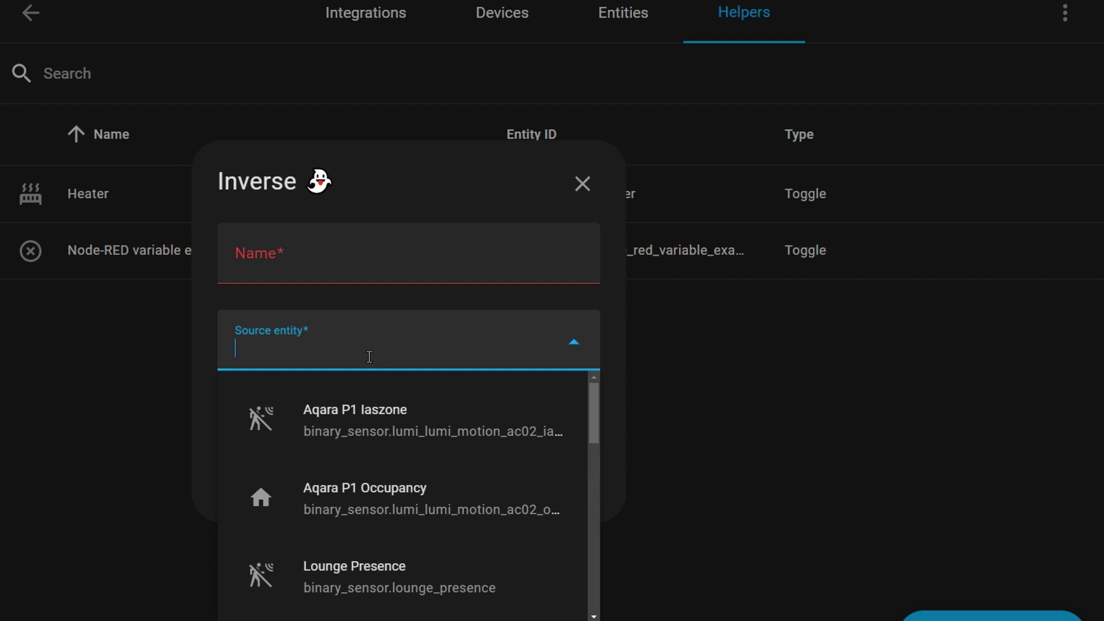
{"action": "left_click", "coordinate": [366, 569]}
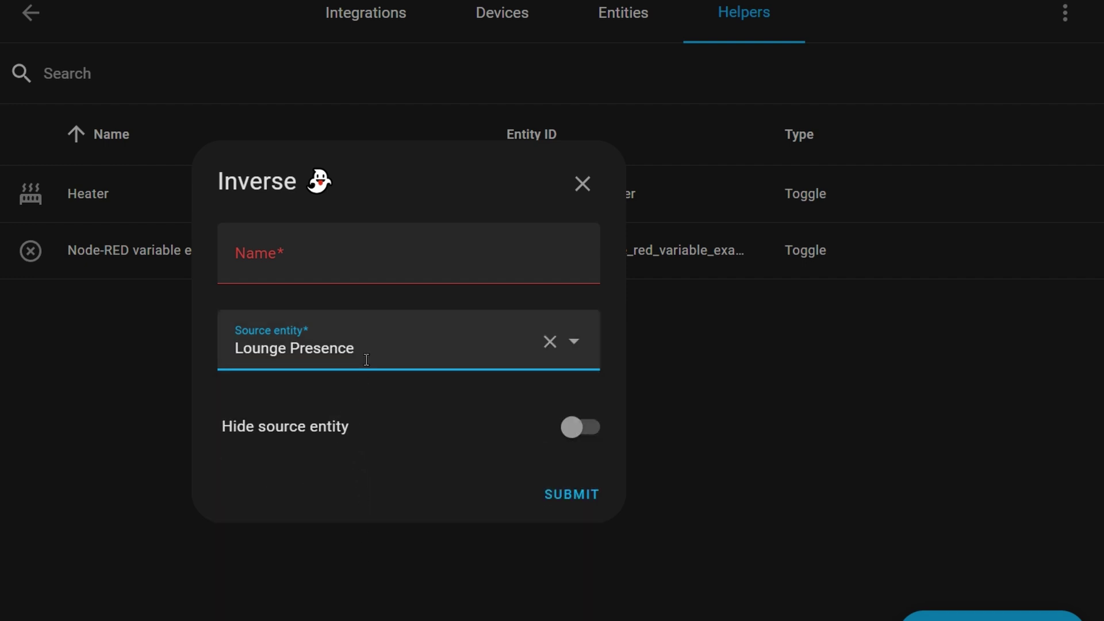
{"action": "left_click", "coordinate": [325, 252]}
{"action": "type", "text": "Lounge NOT Present"}
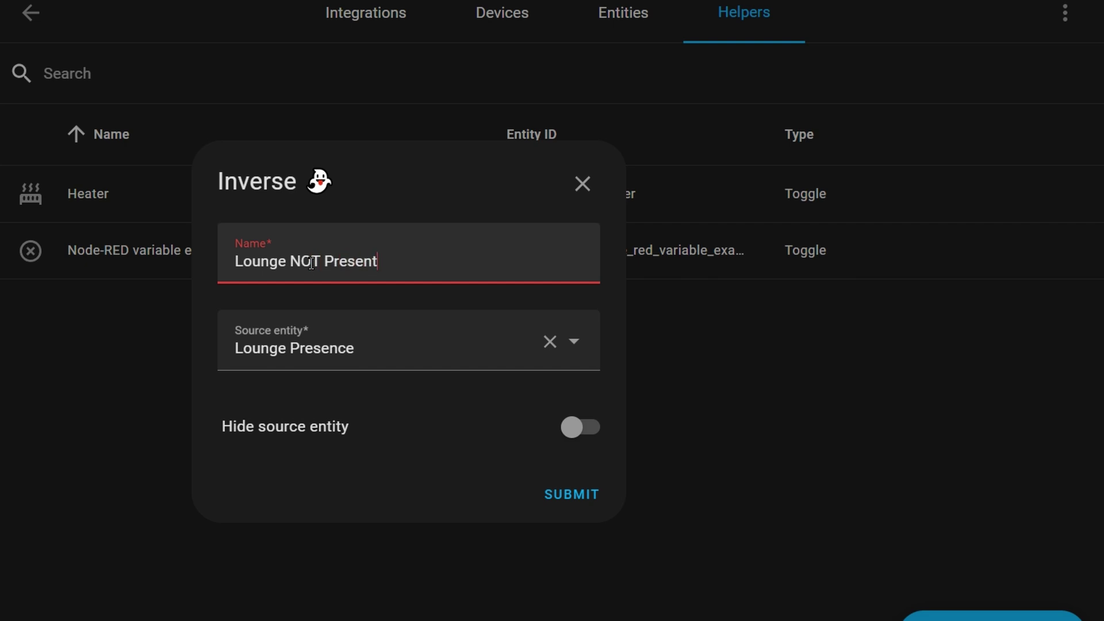
{"action": "key", "text": "Return"}
{"action": "left_click", "coordinate": [350, 242]}
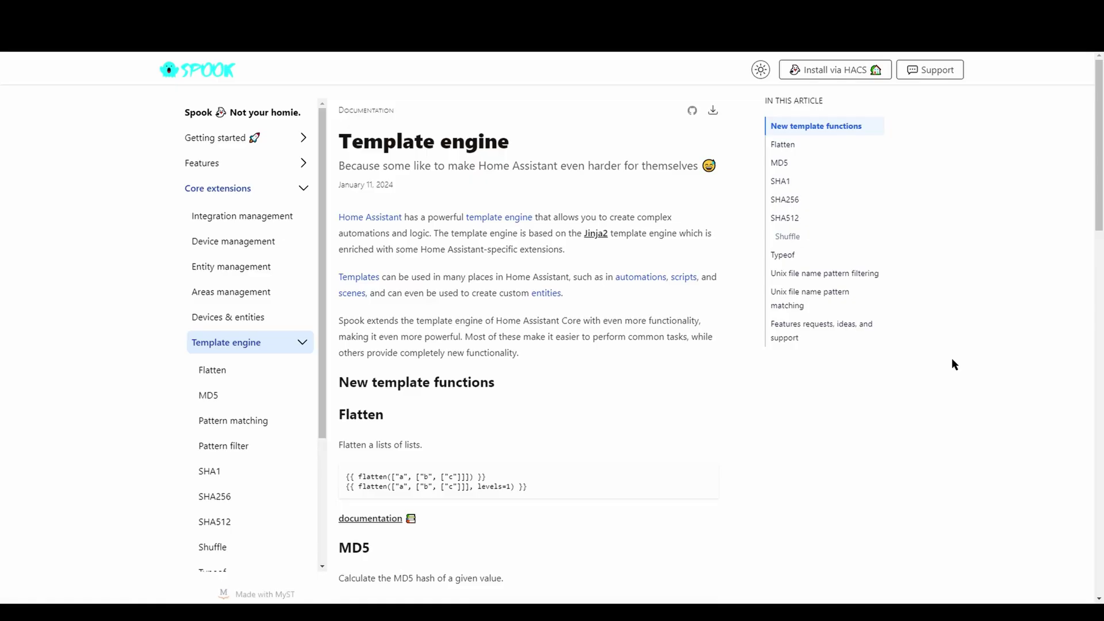
Step: Open the Unix file name pattern matching docs and highlight the sentence about avoiding regular expressions
{"action": "left_click_drag", "start_coordinate": [1100, 218], "coordinate": [1100, 416]}
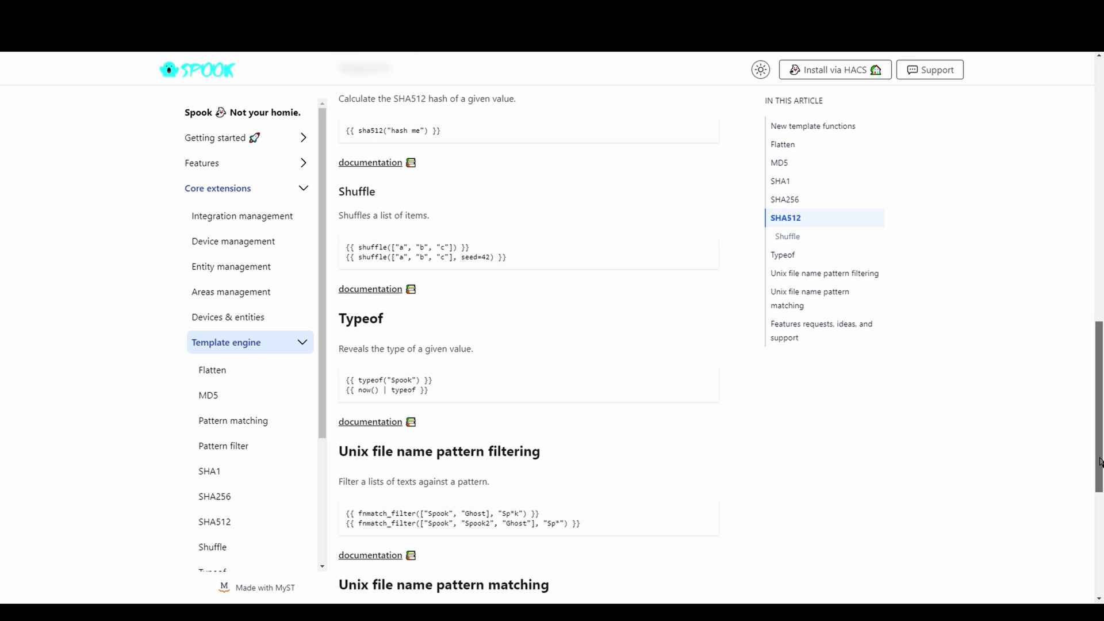
{"action": "left_click_drag", "start_coordinate": [1099, 462], "coordinate": [1099, 542]}
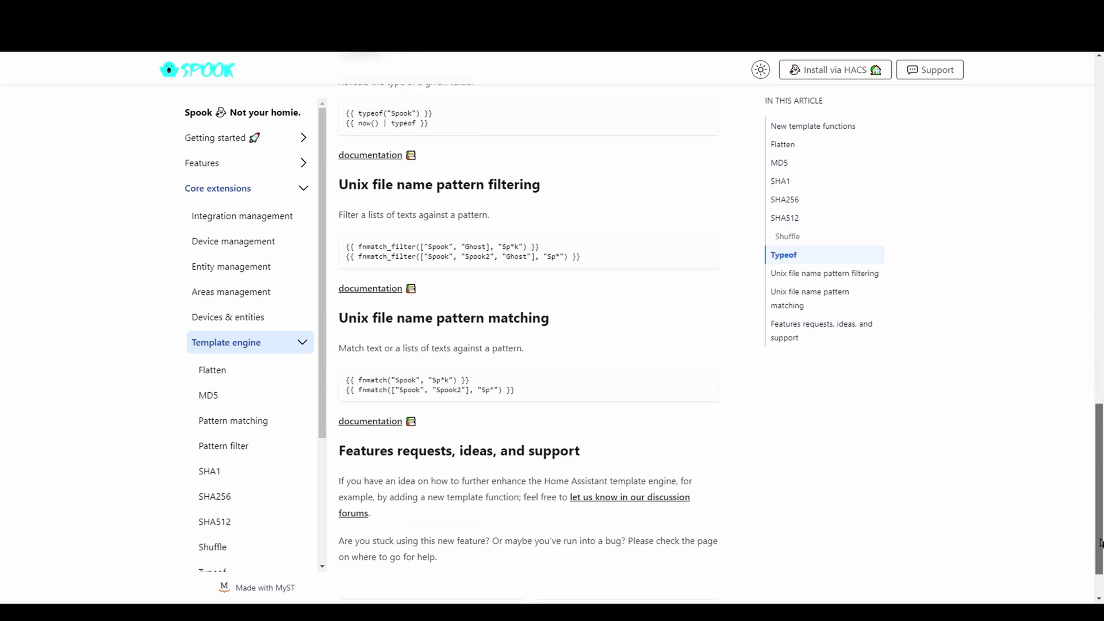
{"action": "left_click", "coordinate": [372, 426]}
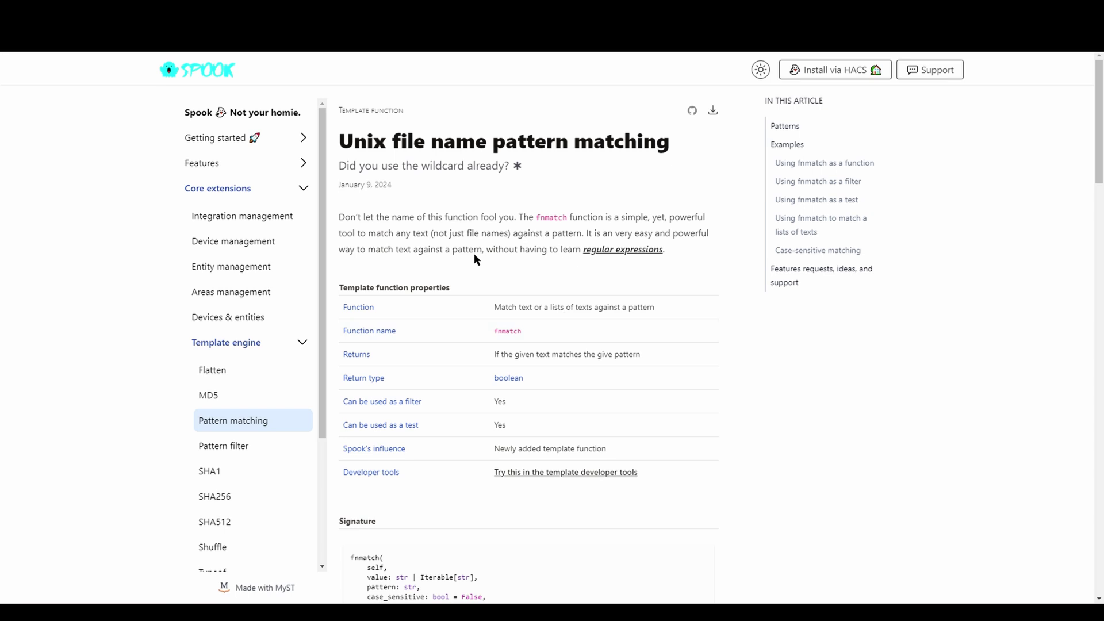
{"action": "left_click_drag", "start_coordinate": [582, 234], "coordinate": [675, 254]}
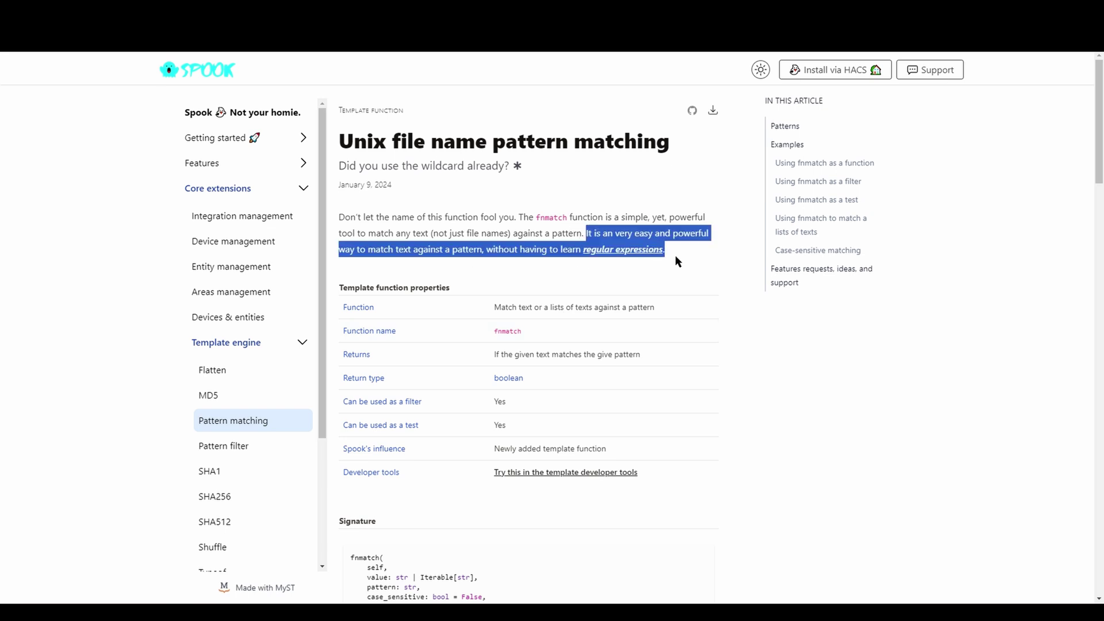